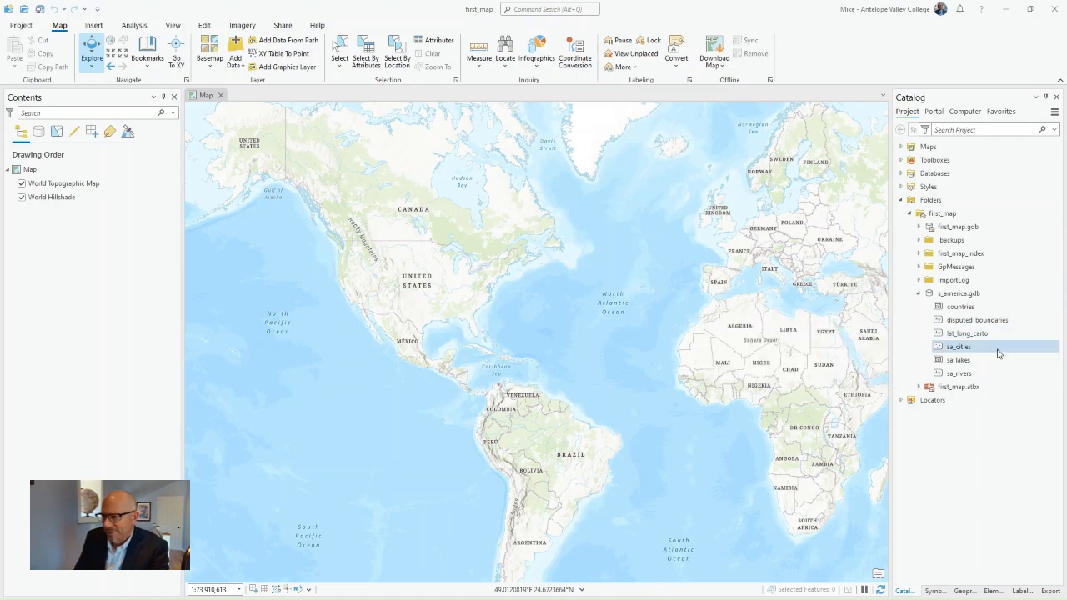
Examine the contents of the first_map project folder and its s_america.gdb geodatabase in the Catalog
{"action": "mouse_move", "coordinate": [987, 338]}
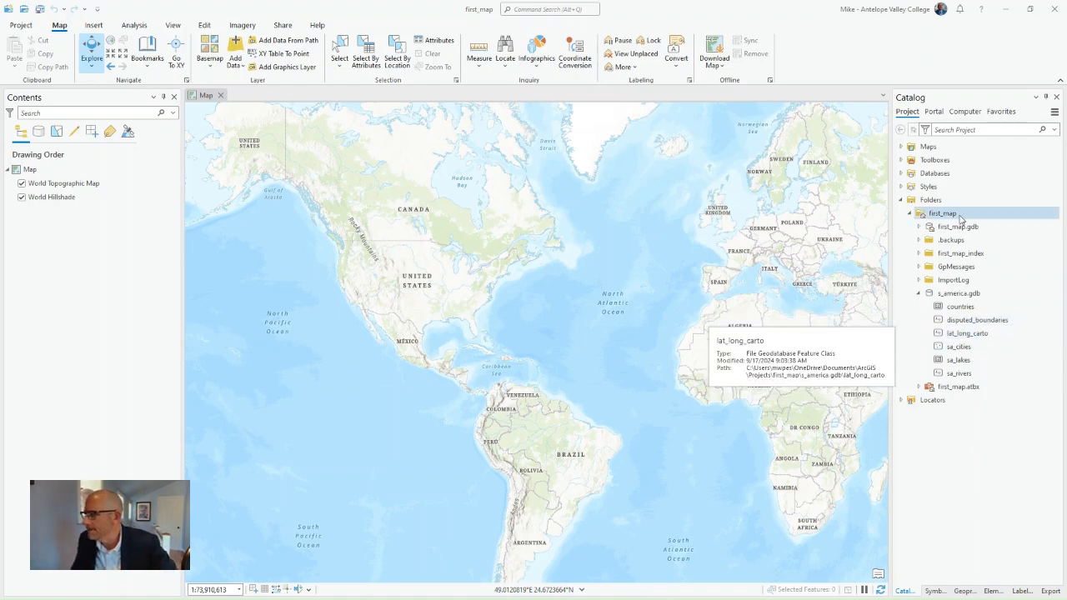
{"action": "mouse_move", "coordinate": [960, 218]}
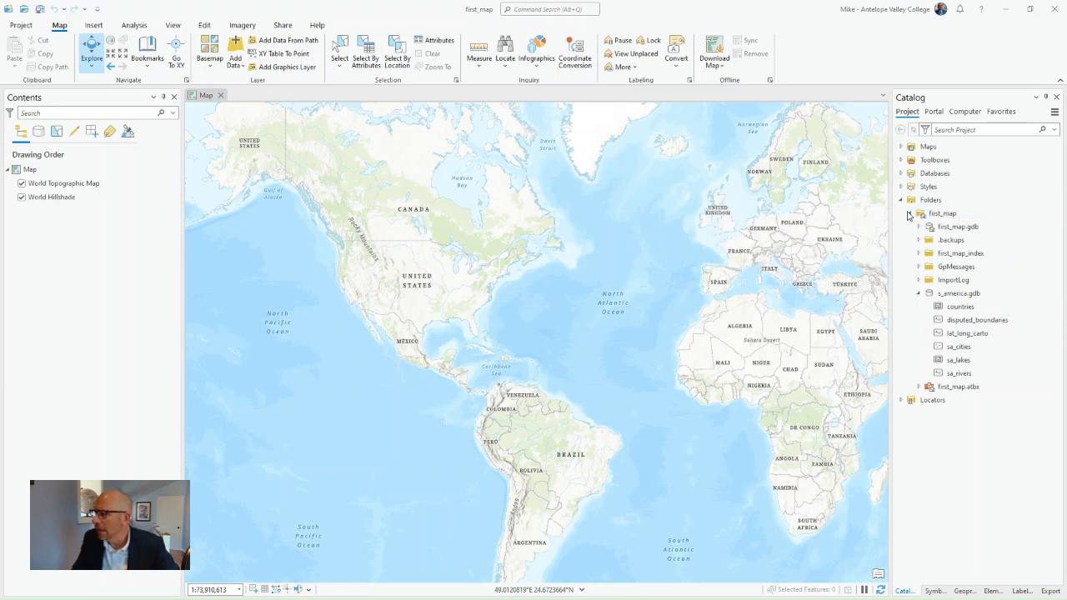
{"action": "left_click", "coordinate": [910, 214]}
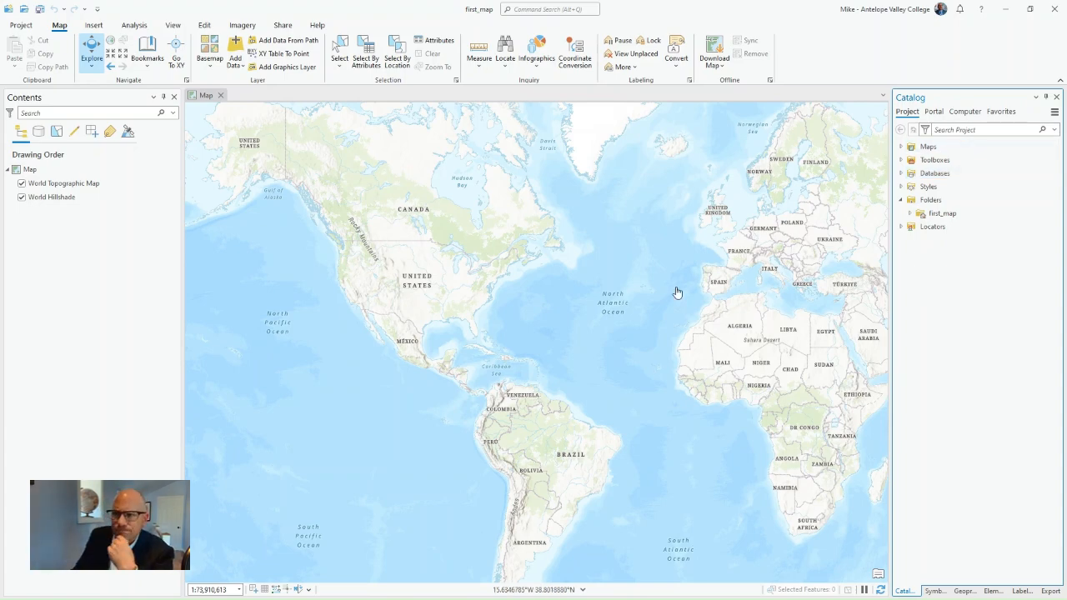
{"action": "left_click", "coordinate": [173, 26]}
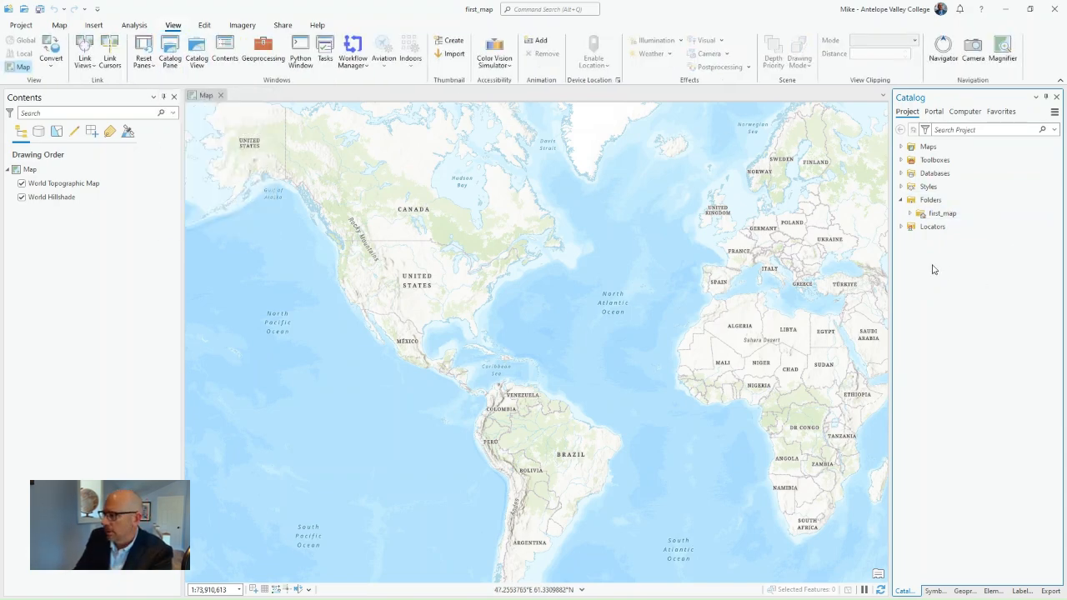
{"action": "left_click", "coordinate": [901, 200]}
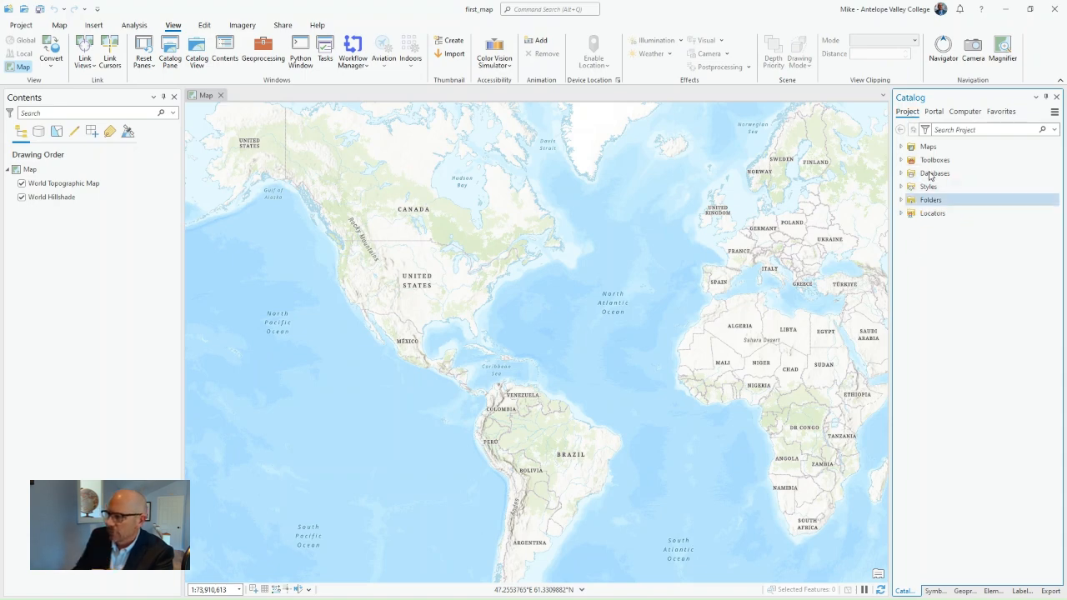
{"action": "left_click", "coordinate": [924, 205]}
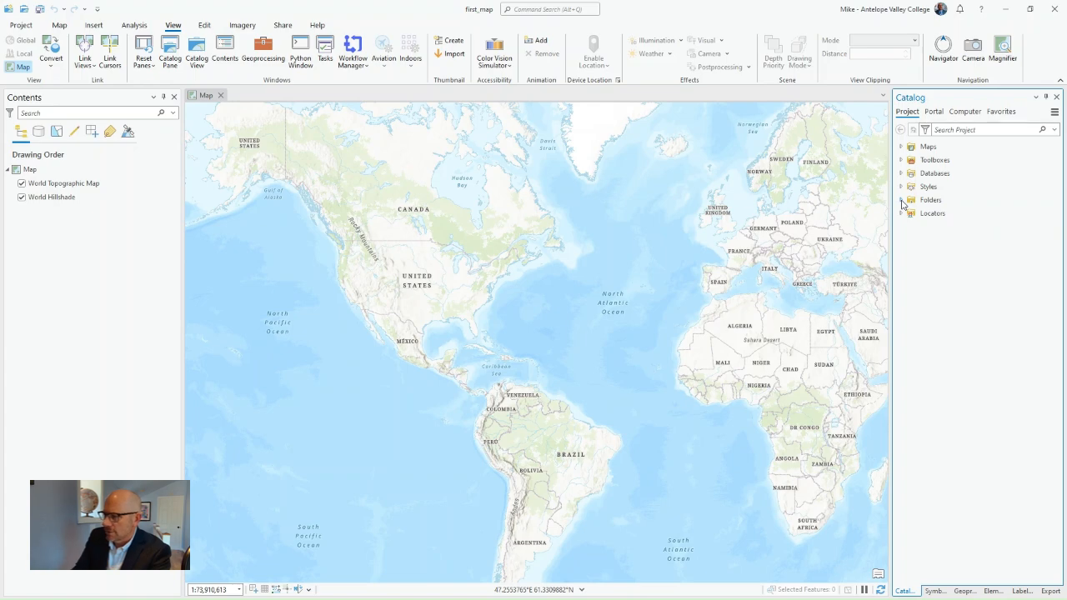
{"action": "left_click", "coordinate": [902, 201]}
{"action": "left_click", "coordinate": [911, 214]}
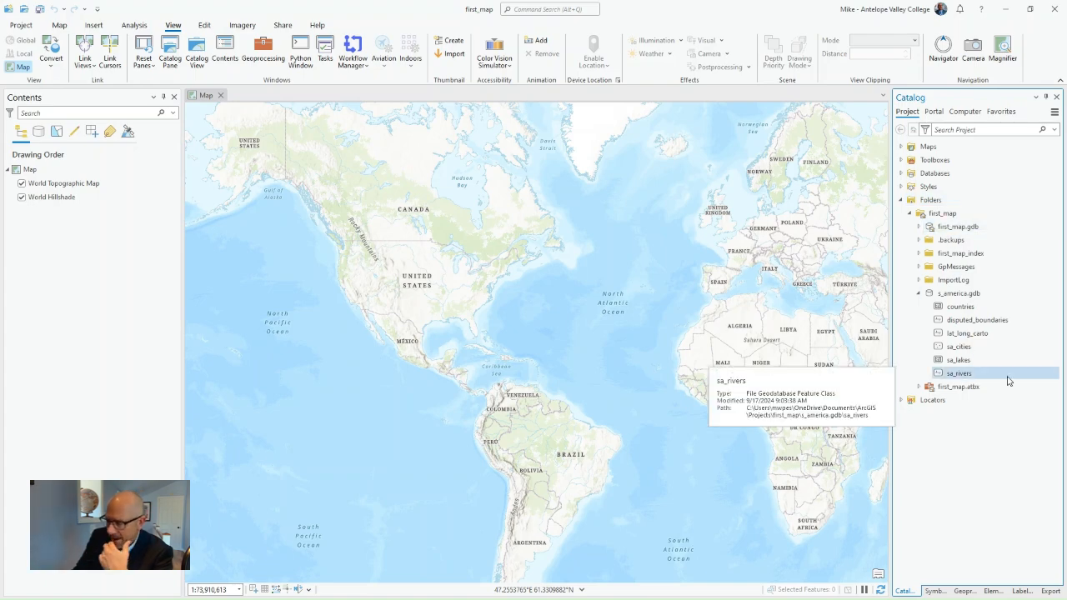
{"action": "left_click", "coordinate": [919, 293]}
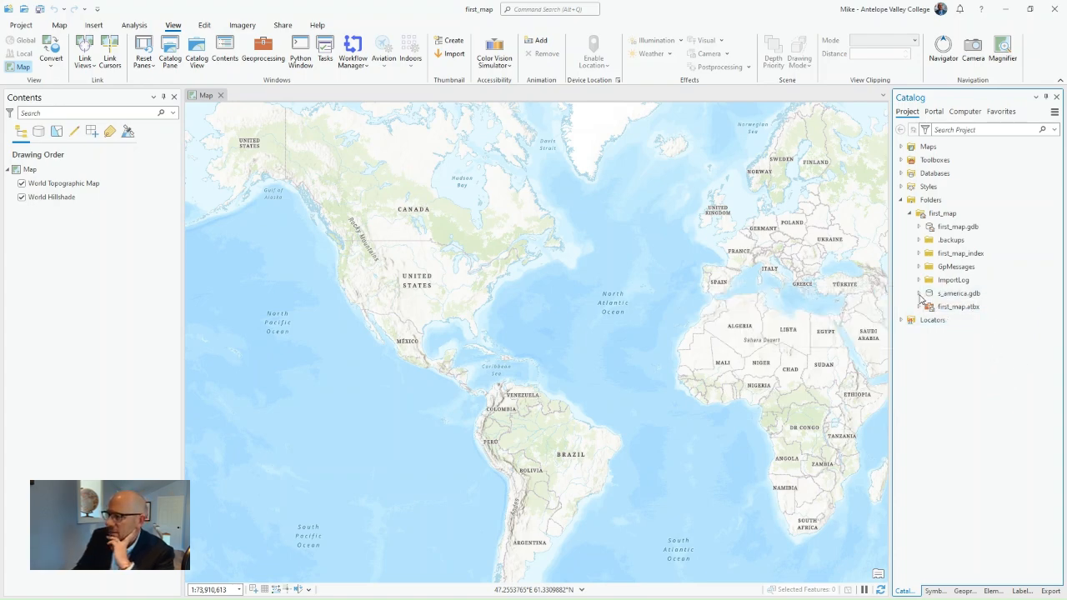
{"action": "left_click", "coordinate": [920, 294]}
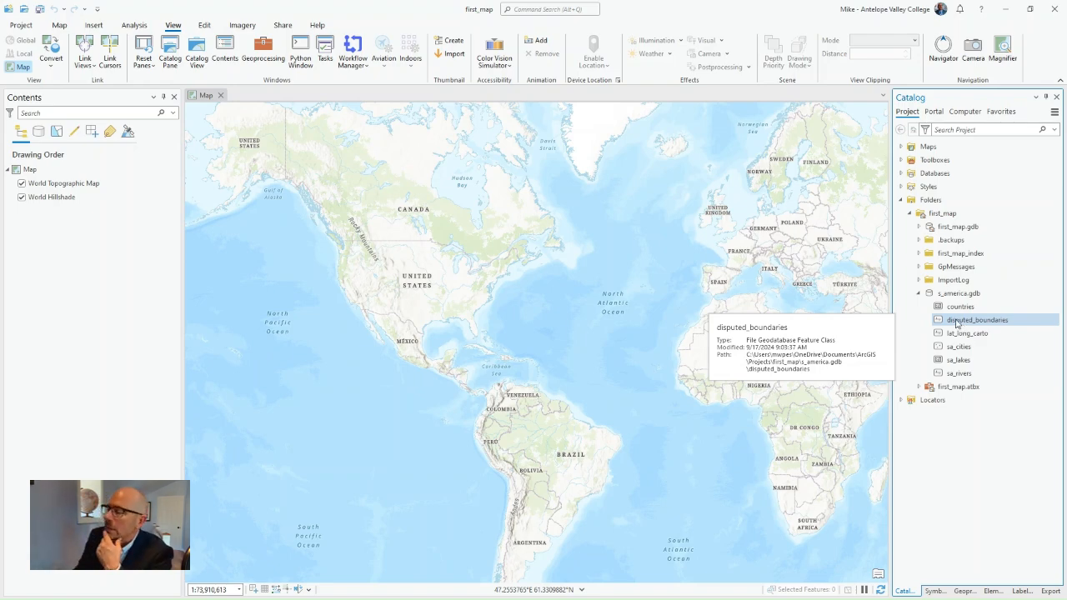
Add the countries feature class from s_america.gdb to the map
{"action": "left_click", "coordinate": [962, 308]}
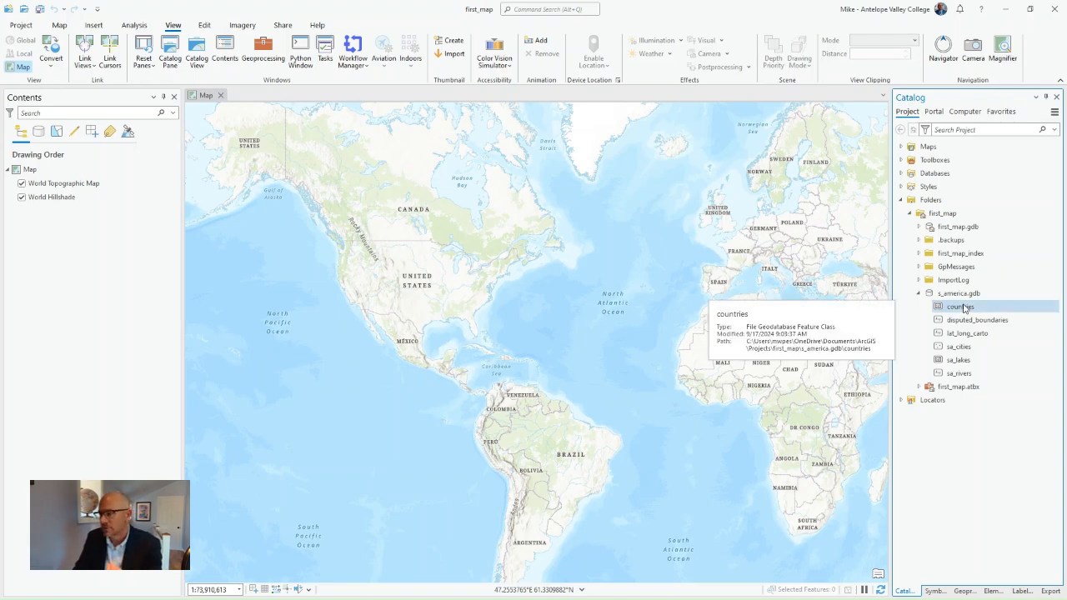
{"action": "left_click", "coordinate": [964, 308]}
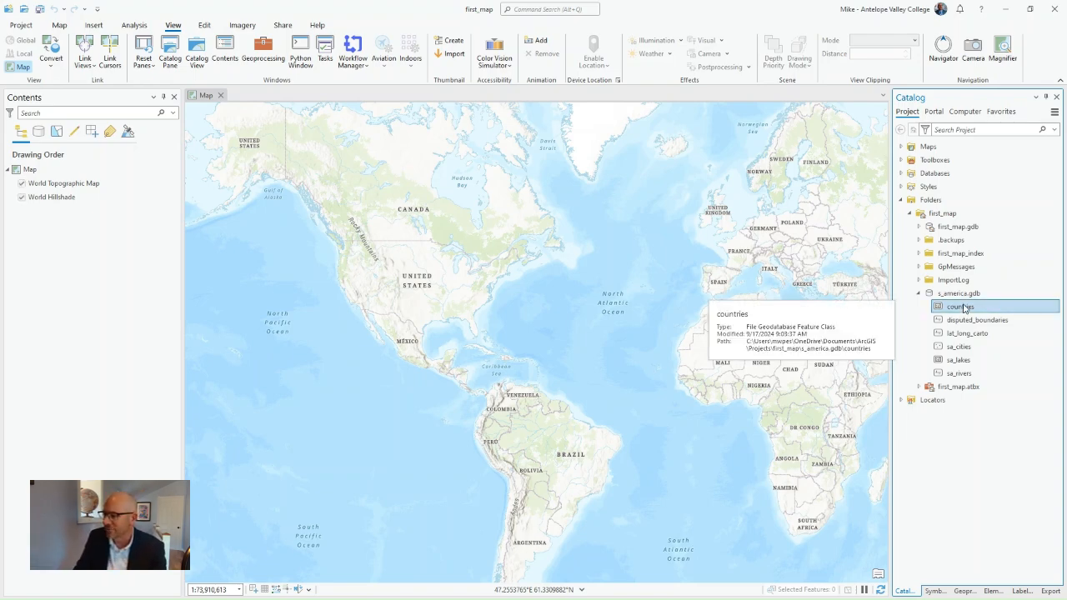
{"action": "left_click_drag", "start_coordinate": [964, 308], "coordinate": [639, 306]}
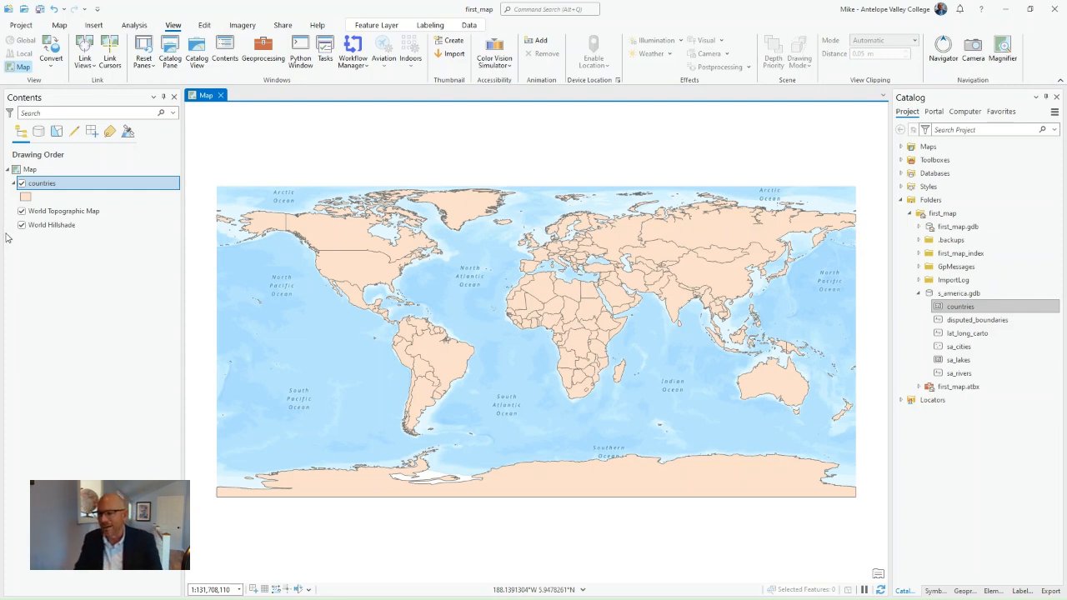
Remove the World Topographic Map and World Hillshade basemap layers from the map
{"action": "right_click", "coordinate": [46, 214]}
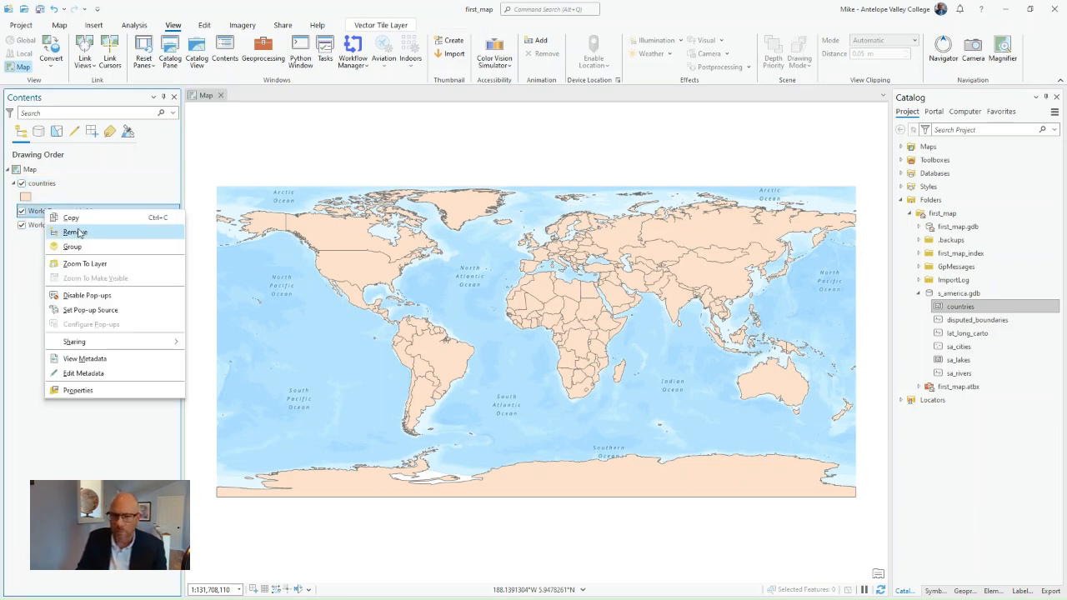
{"action": "left_click", "coordinate": [74, 232]}
{"action": "right_click", "coordinate": [54, 211]}
{"action": "left_click", "coordinate": [81, 236]}
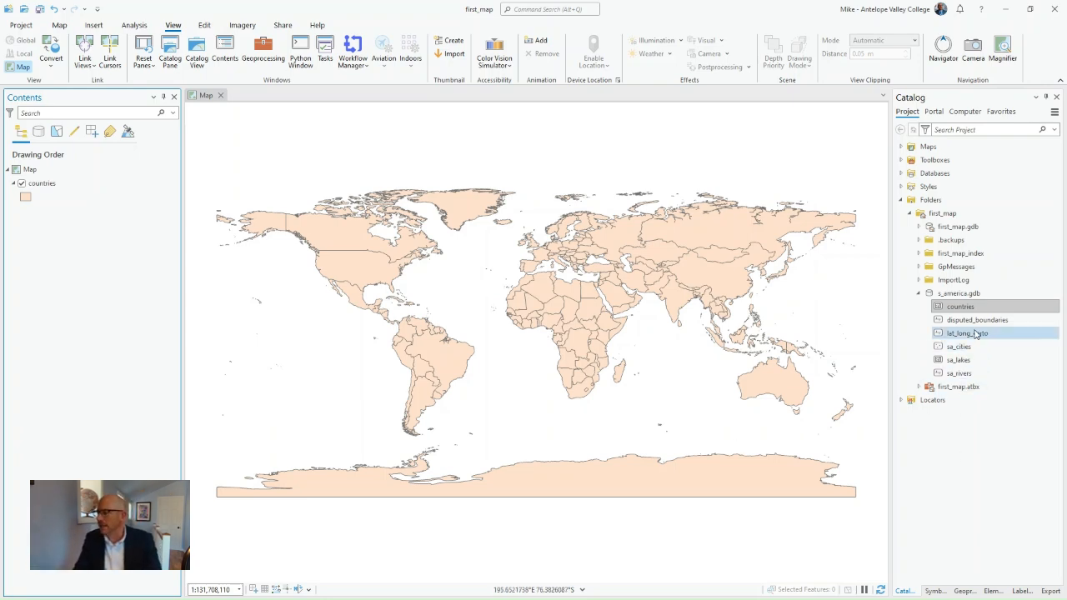
Read through the attributes of Mexico in the countries layer and close its pop-up
{"action": "mouse_move", "coordinate": [975, 334]}
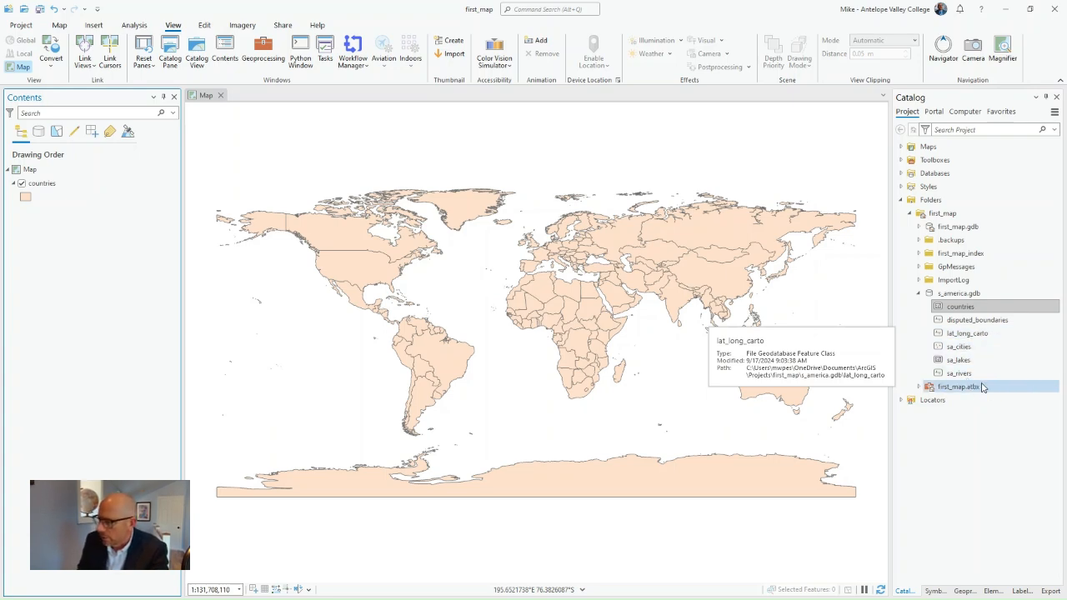
{"action": "mouse_move", "coordinate": [1007, 322]}
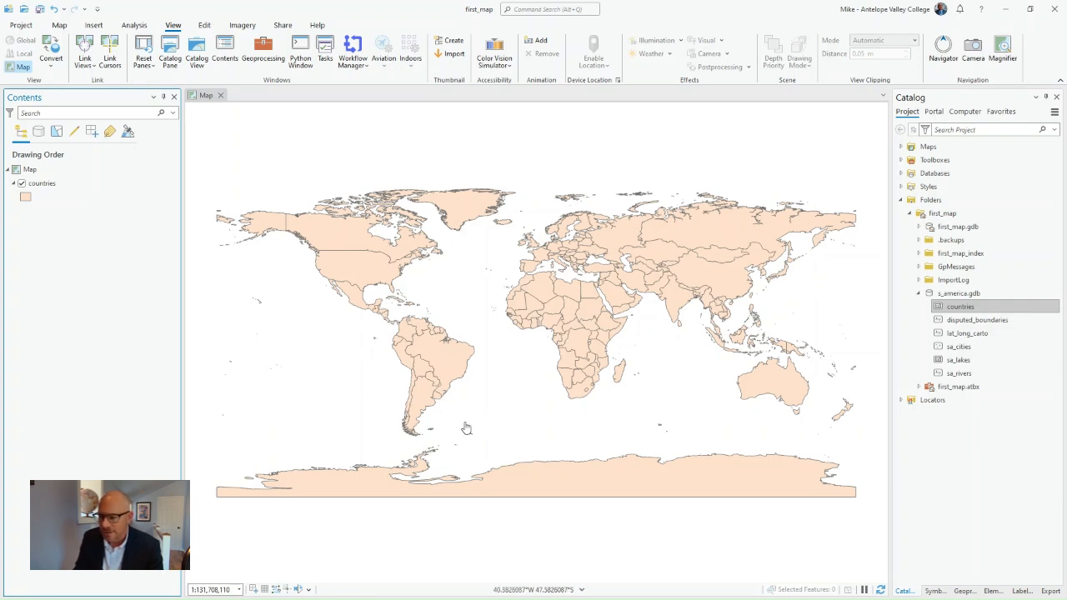
{"action": "left_click", "coordinate": [358, 307]}
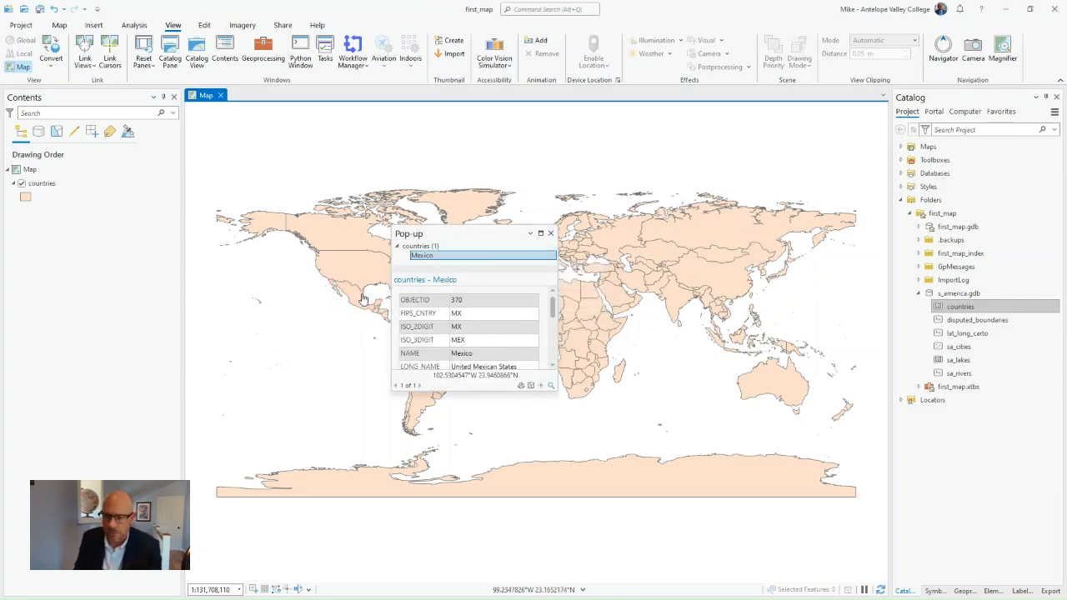
{"action": "scroll", "coordinate": [477, 347], "scroll_direction": "down", "scroll_amount": 2}
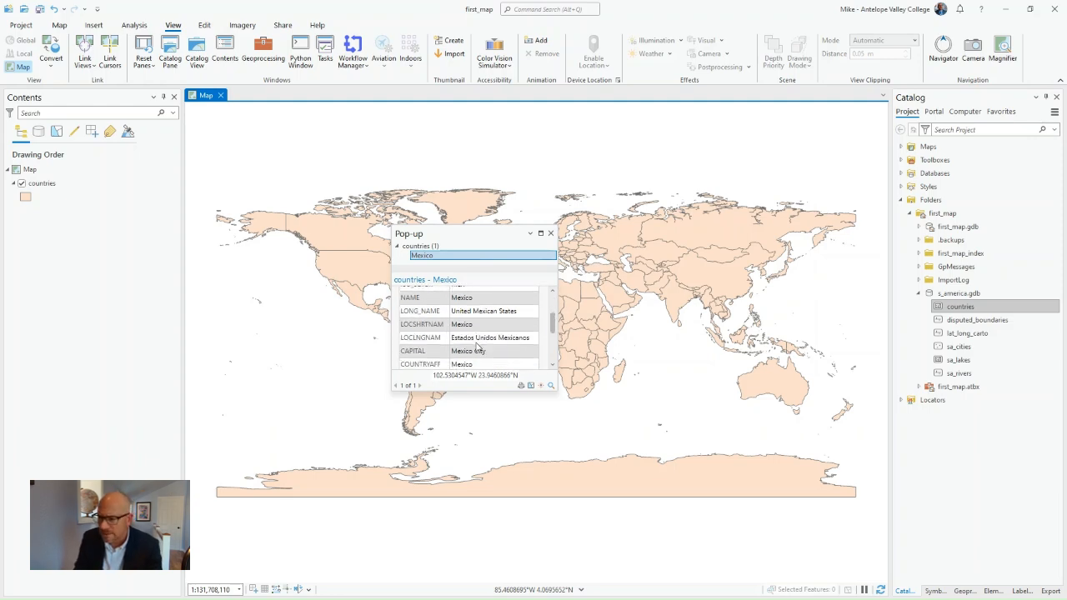
{"action": "scroll", "coordinate": [477, 347], "scroll_direction": "down", "scroll_amount": 4}
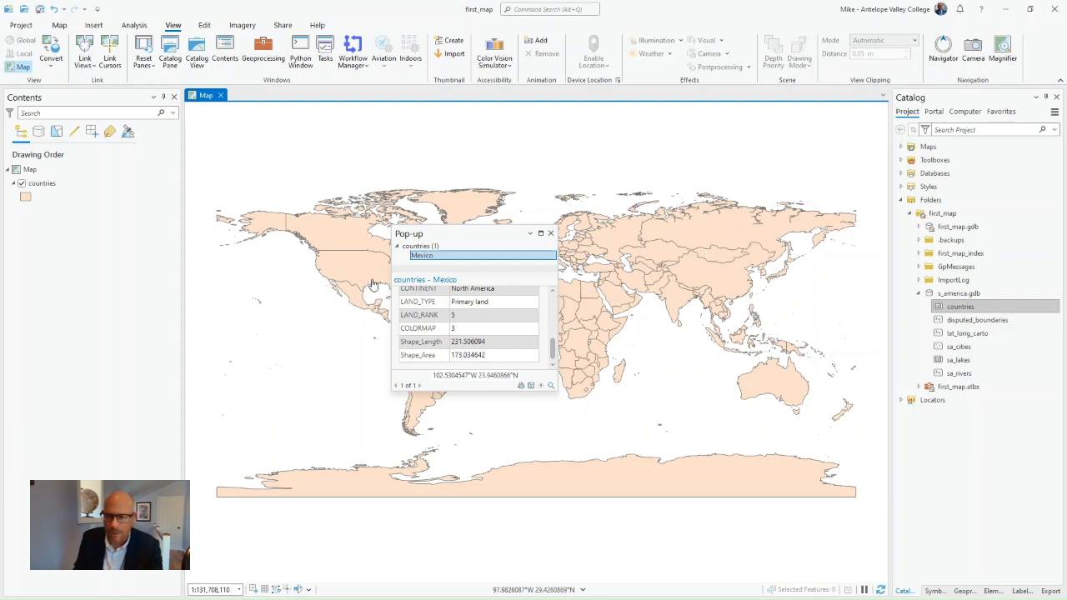
{"action": "left_click", "coordinate": [551, 233]}
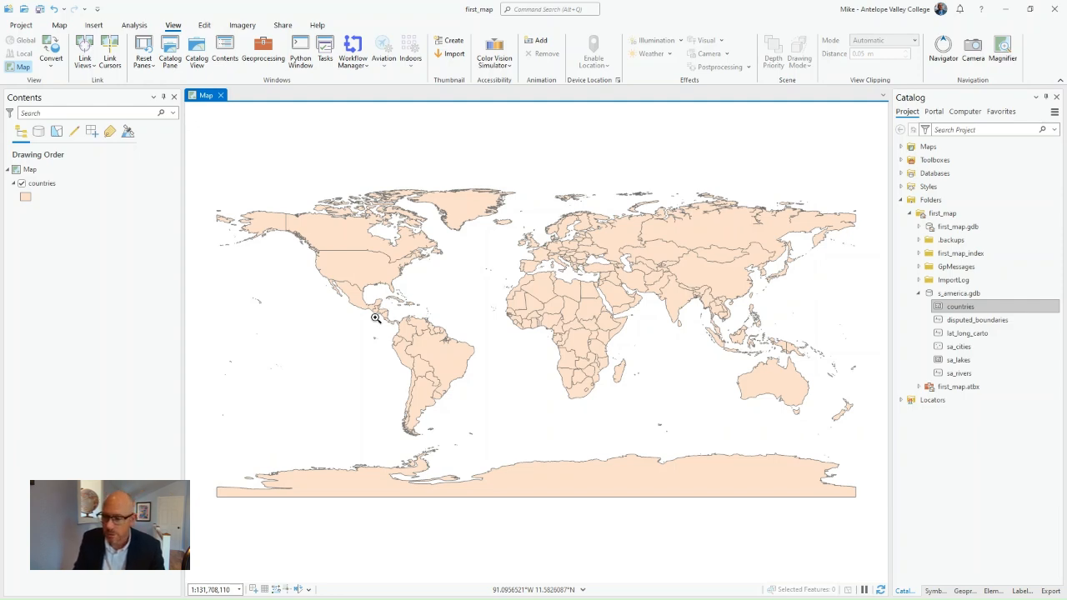
Zoom the map to a box around South America and widen the extent with one Fixed Zoom Out
{"action": "left_click_drag", "start_coordinate": [376, 320], "coordinate": [482, 443]}
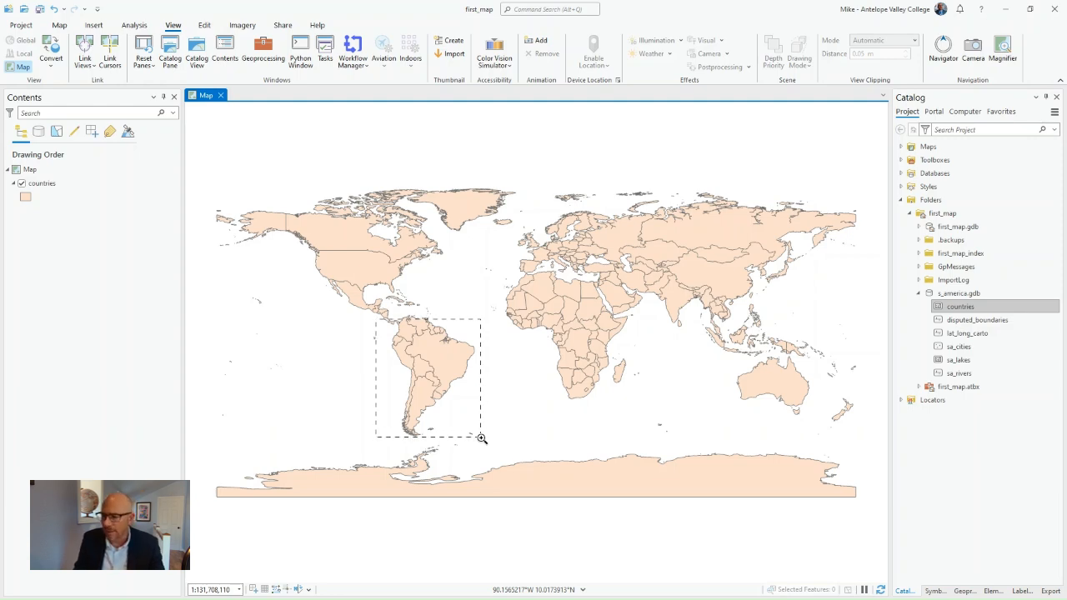
{"action": "left_click_drag", "start_coordinate": [481, 437], "coordinate": [481, 439]}
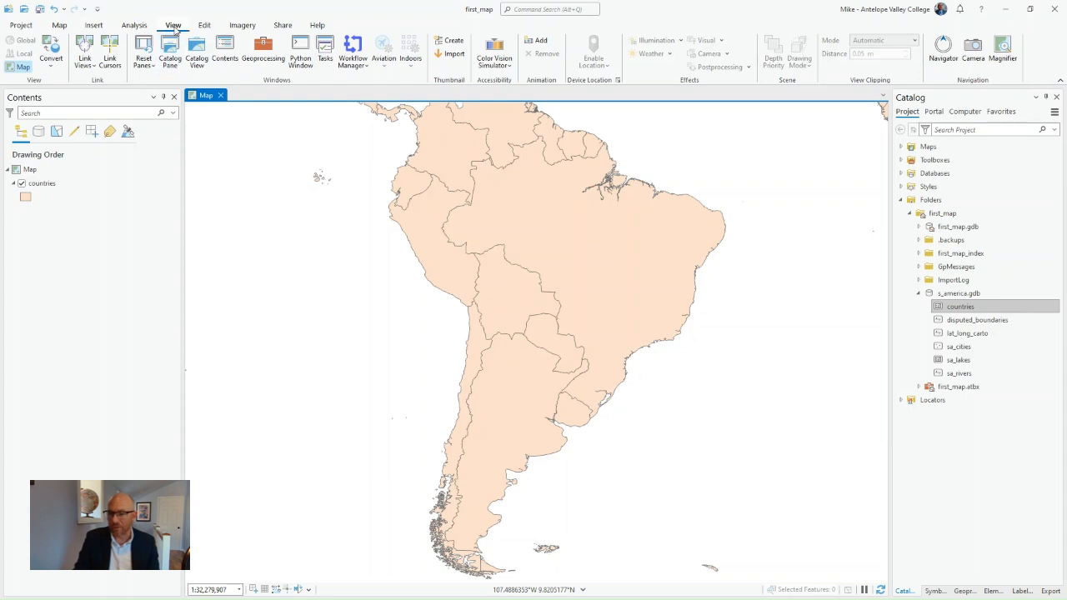
{"action": "left_click", "coordinate": [62, 28]}
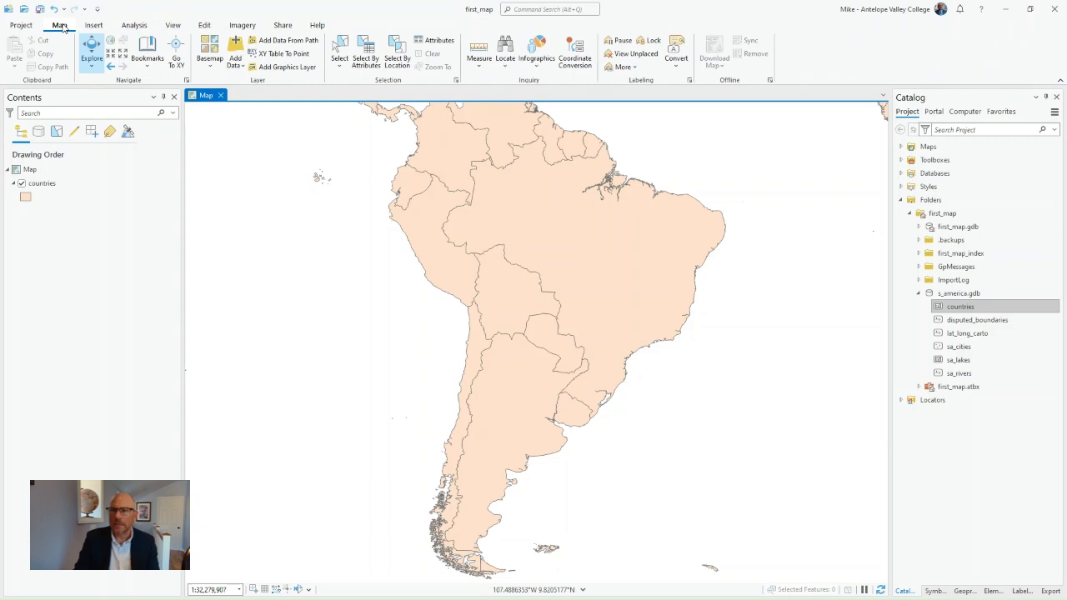
{"action": "left_click", "coordinate": [94, 58]}
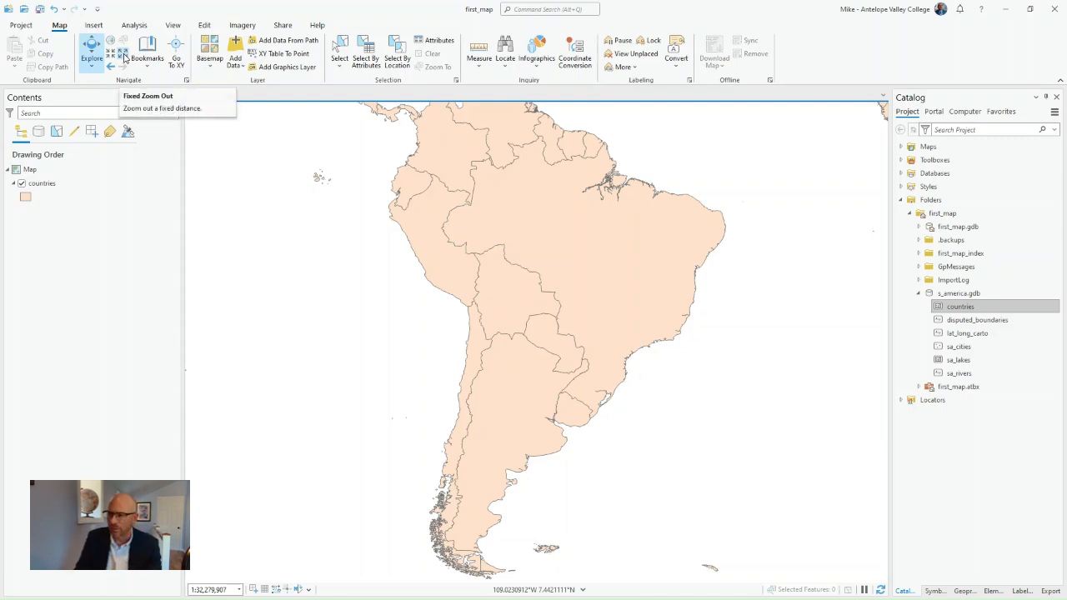
{"action": "left_click", "coordinate": [124, 56]}
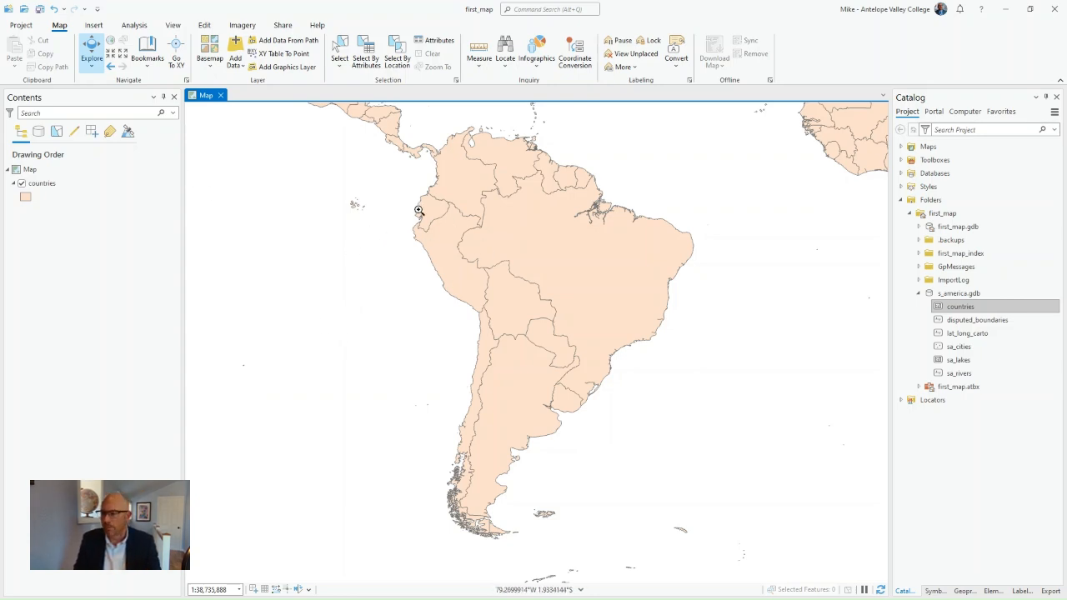
Zoom in on northwestern South America and out to the full extent, returning to the previous extent after each
{"action": "left_click_drag", "start_coordinate": [460, 185], "coordinate": [516, 228]}
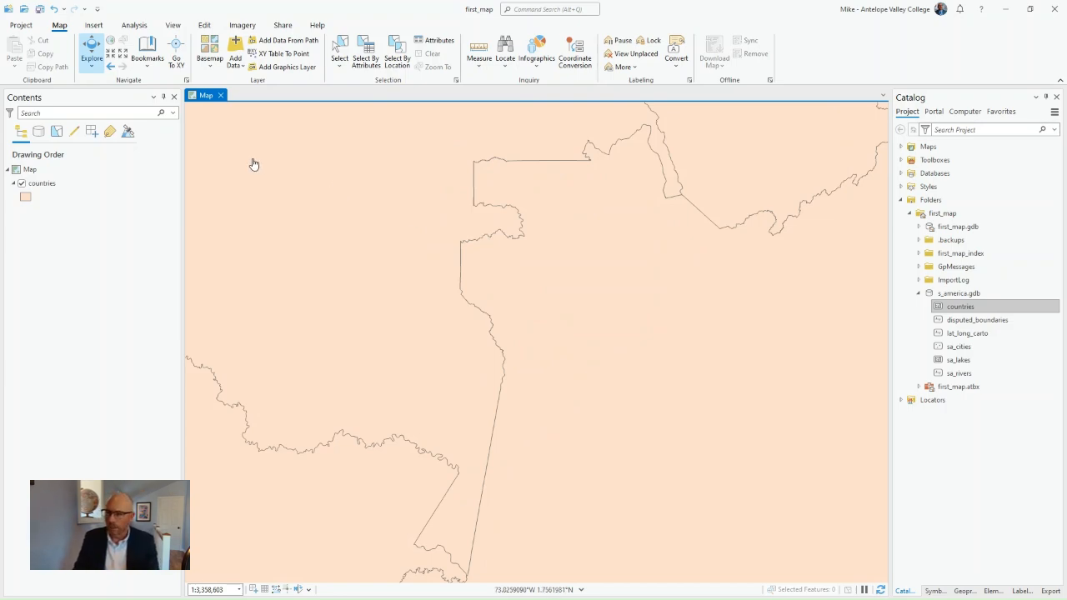
{"action": "left_click", "coordinate": [113, 72]}
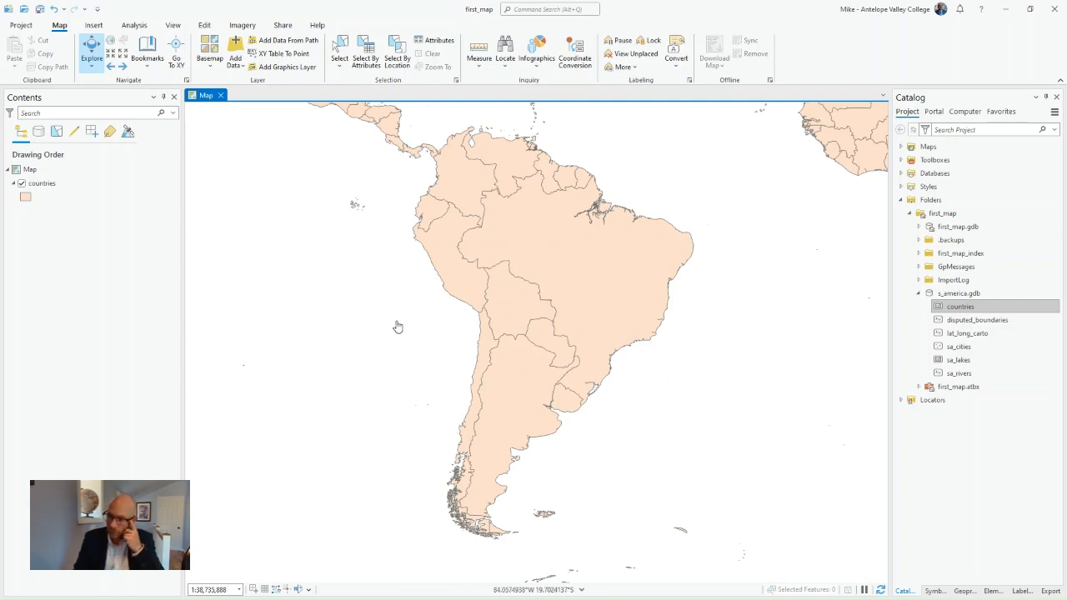
{"action": "left_click", "coordinate": [111, 45]}
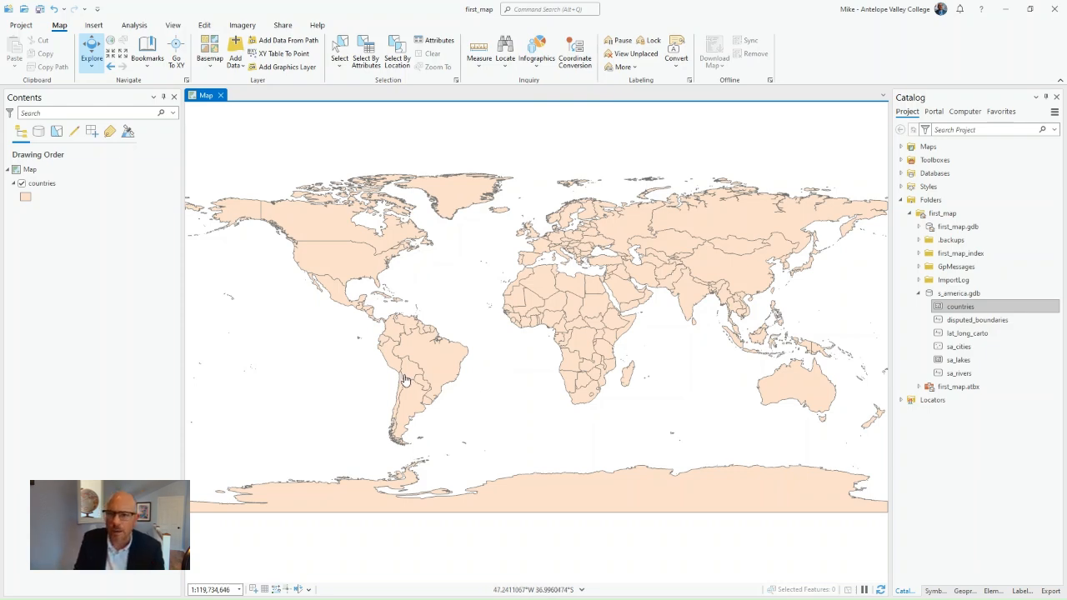
{"action": "left_click", "coordinate": [109, 67]}
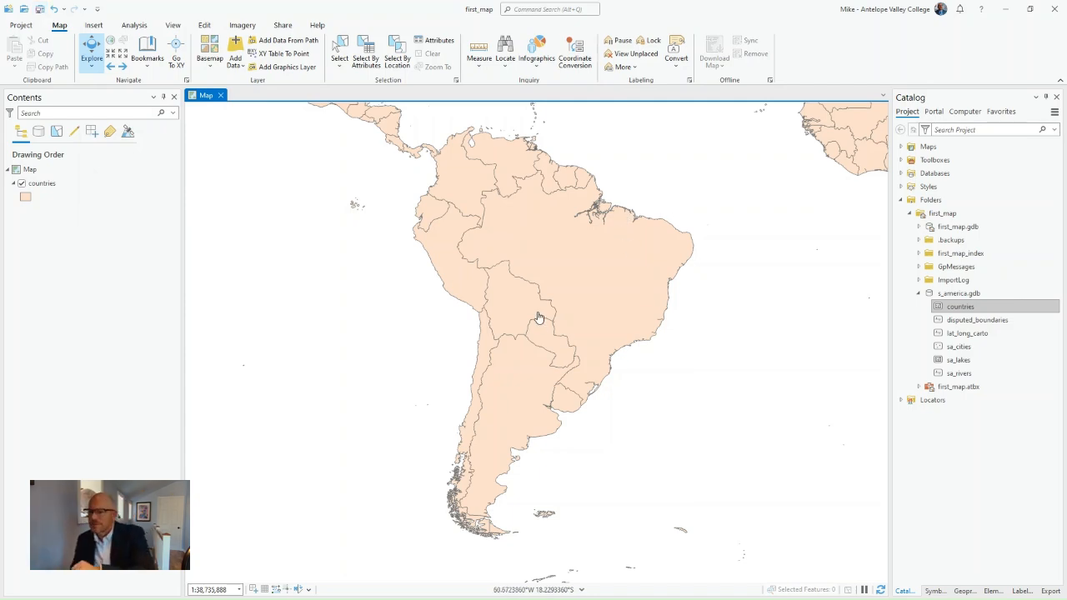
Save the first_map project
{"action": "left_click", "coordinate": [40, 10]}
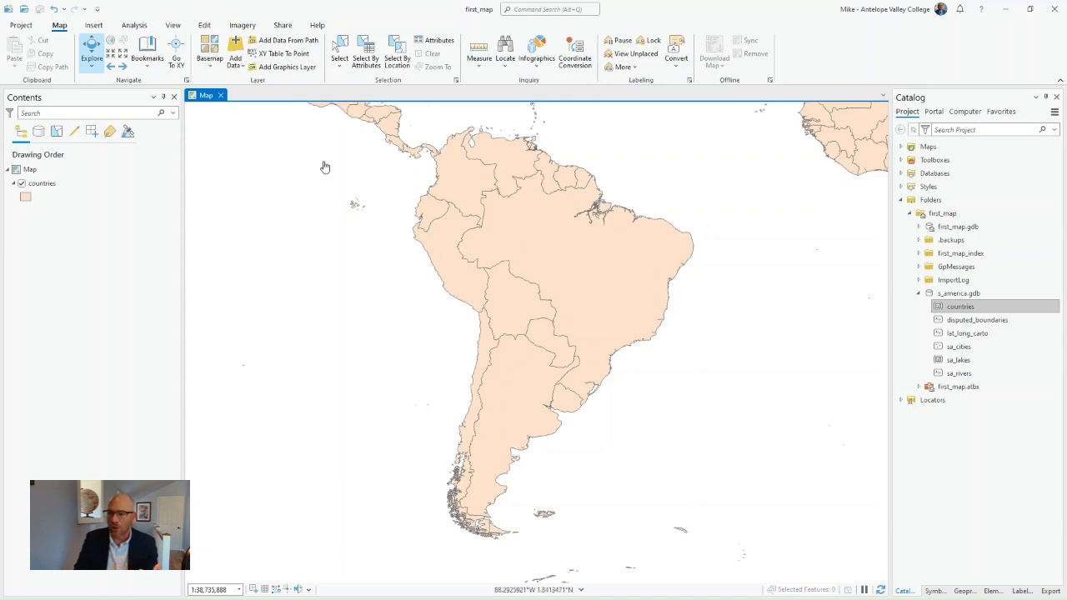
Read through Peru's attributes in an enlarged pop-up of the countries layer, and close it
{"action": "left_click", "coordinate": [448, 262]}
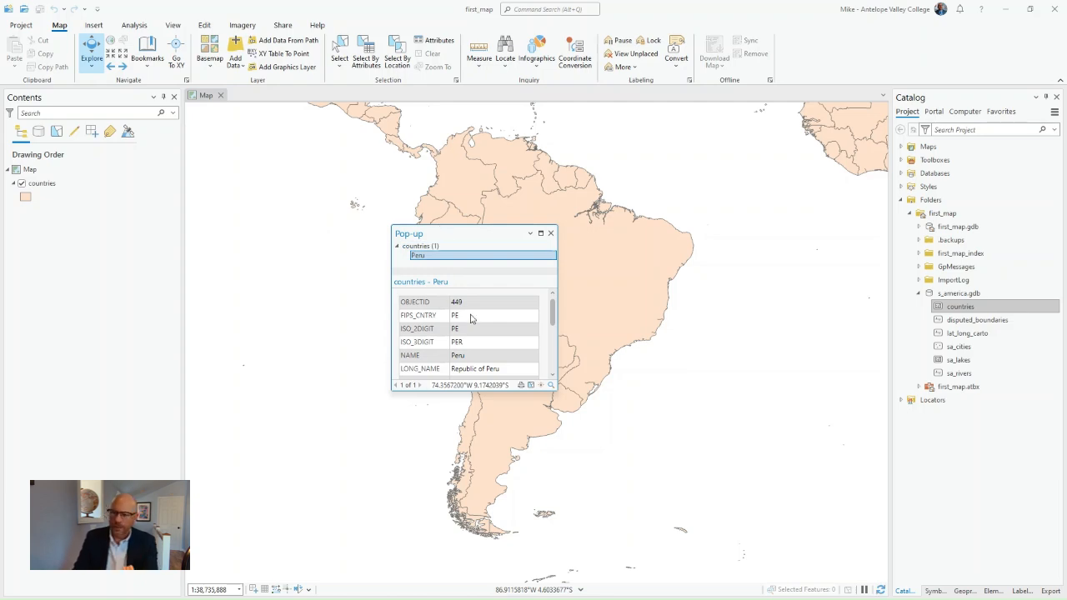
{"action": "scroll", "coordinate": [471, 317], "scroll_direction": "down", "scroll_amount": 2}
{"action": "scroll", "coordinate": [479, 361], "scroll_direction": "up", "scroll_amount": 2}
{"action": "left_click_drag", "start_coordinate": [551, 392], "coordinate": [550, 506]}
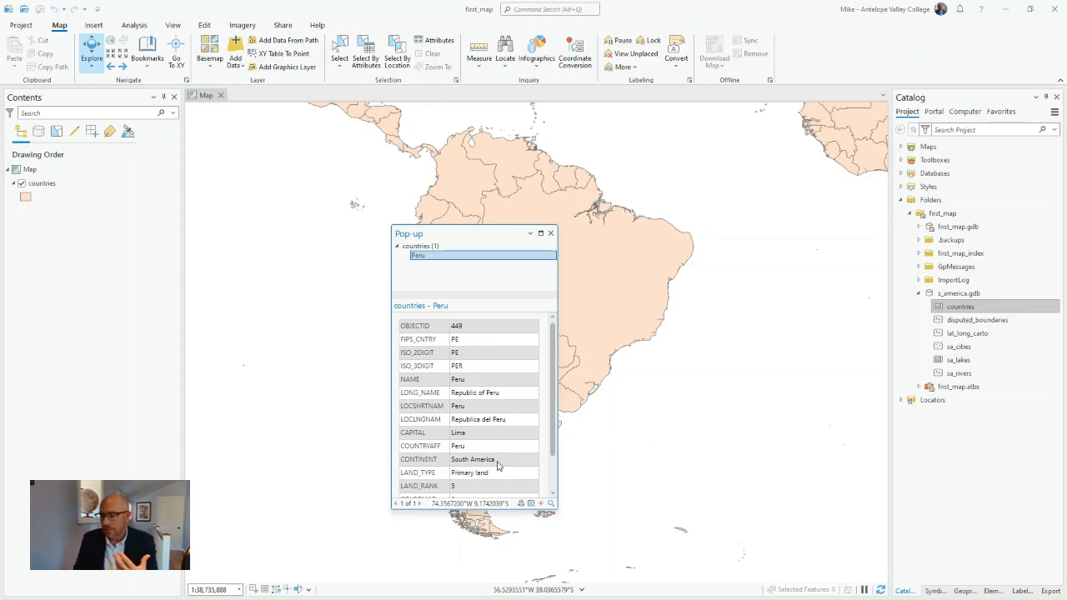
{"action": "scroll", "coordinate": [502, 442], "scroll_direction": "down", "scroll_amount": 1}
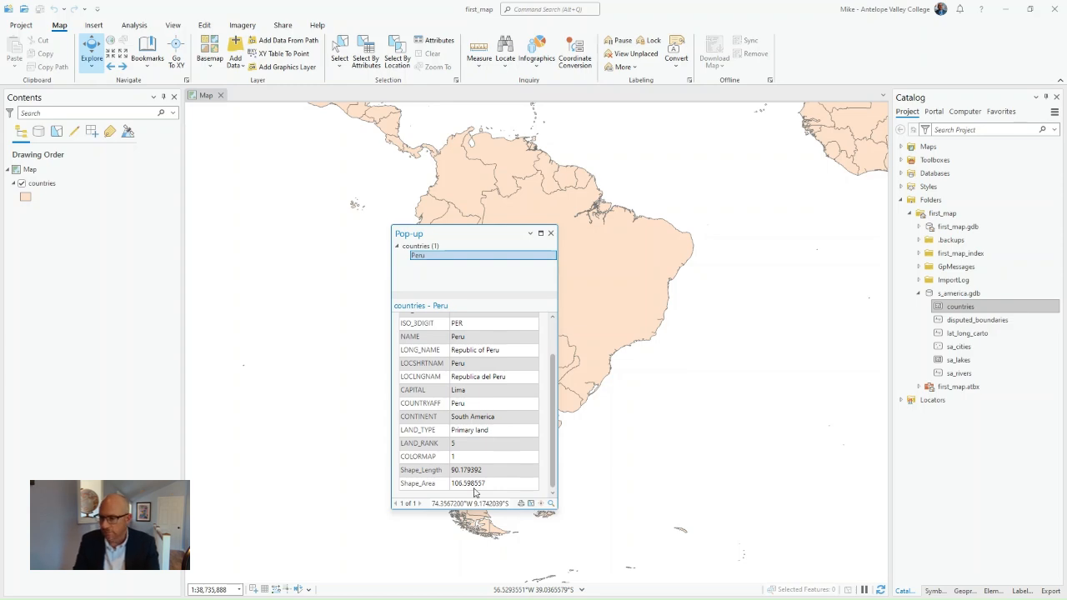
{"action": "scroll", "coordinate": [505, 408], "scroll_direction": "up", "scroll_amount": 2}
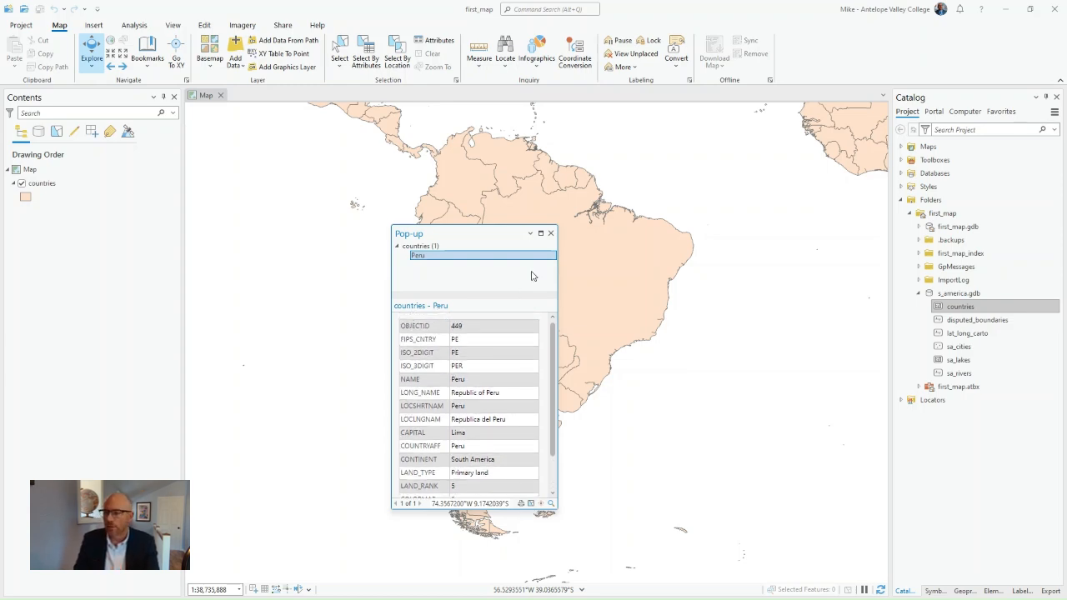
{"action": "left_click", "coordinate": [550, 234]}
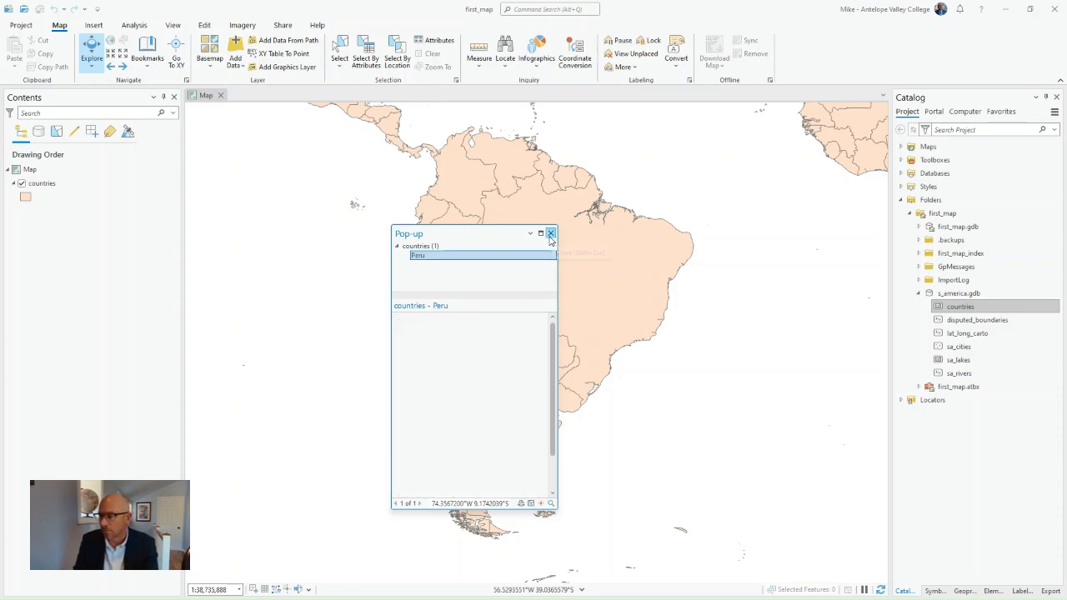
Open the countries layer's attribute table and find the Argentina records
{"action": "left_click", "coordinate": [51, 183]}
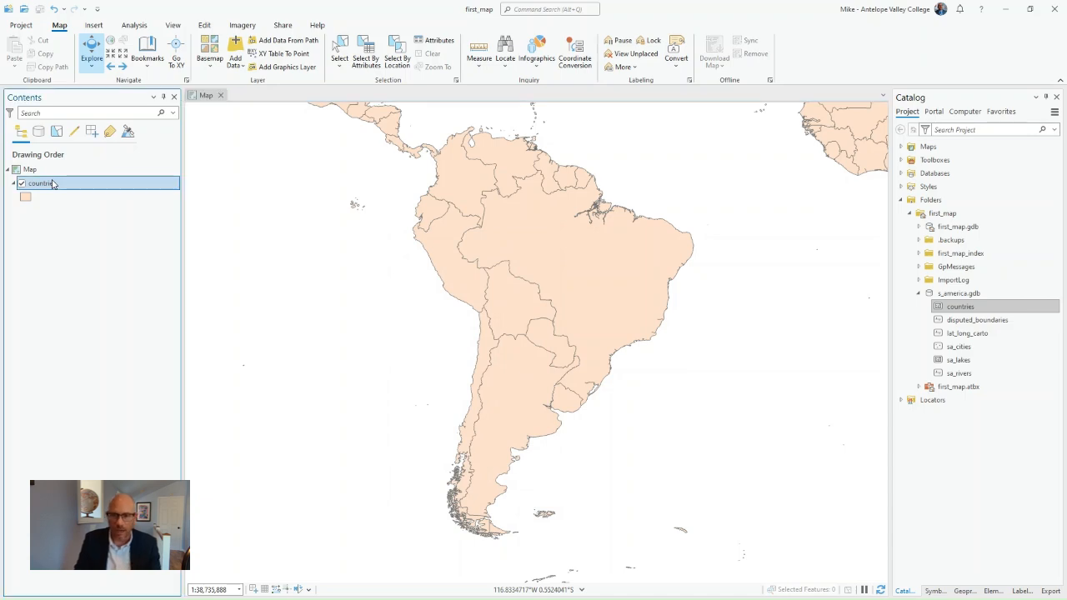
{"action": "right_click", "coordinate": [51, 184]}
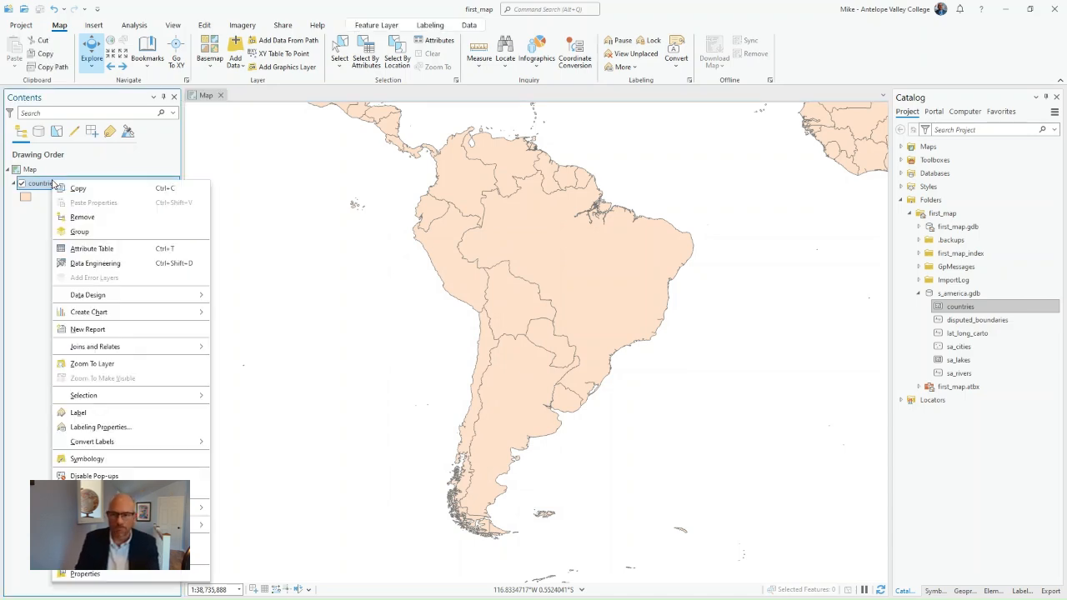
{"action": "left_click", "coordinate": [91, 249]}
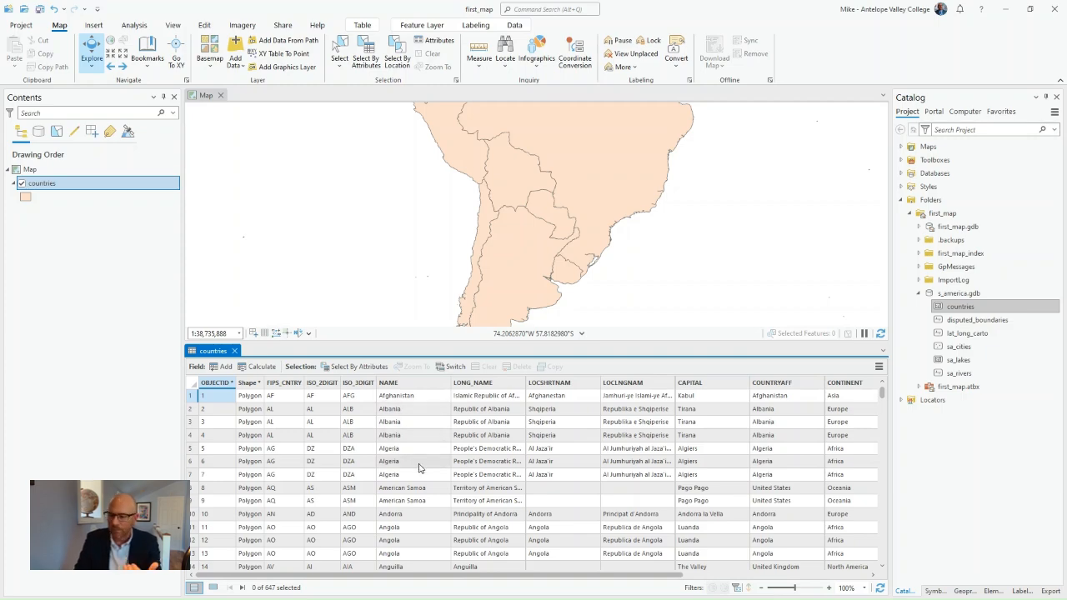
{"action": "scroll", "coordinate": [421, 517], "scroll_direction": "down", "scroll_amount": 3}
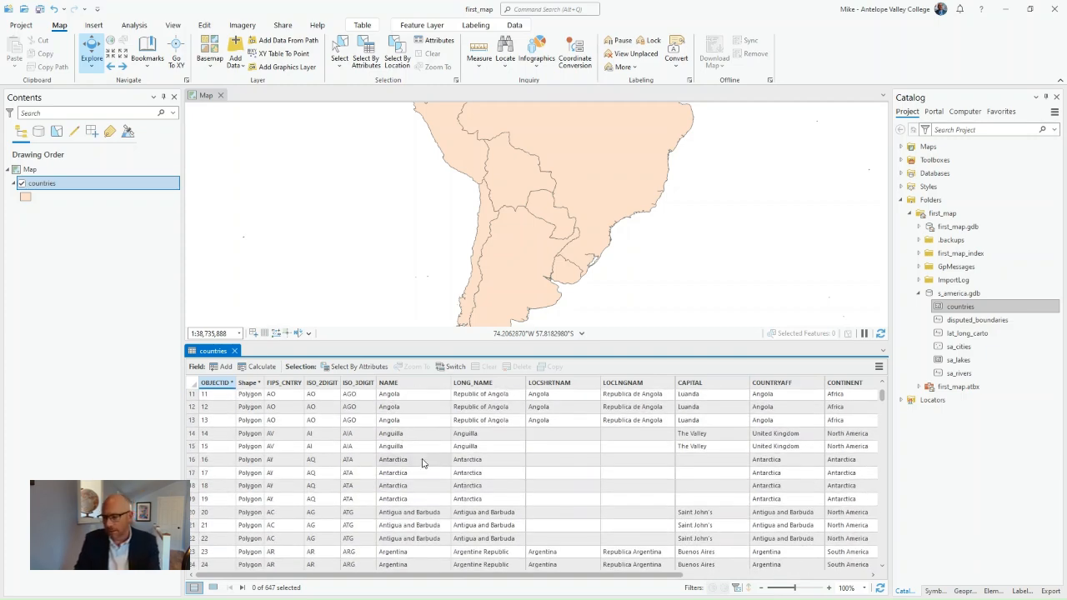
{"action": "scroll", "coordinate": [422, 514], "scroll_direction": "down", "scroll_amount": 2}
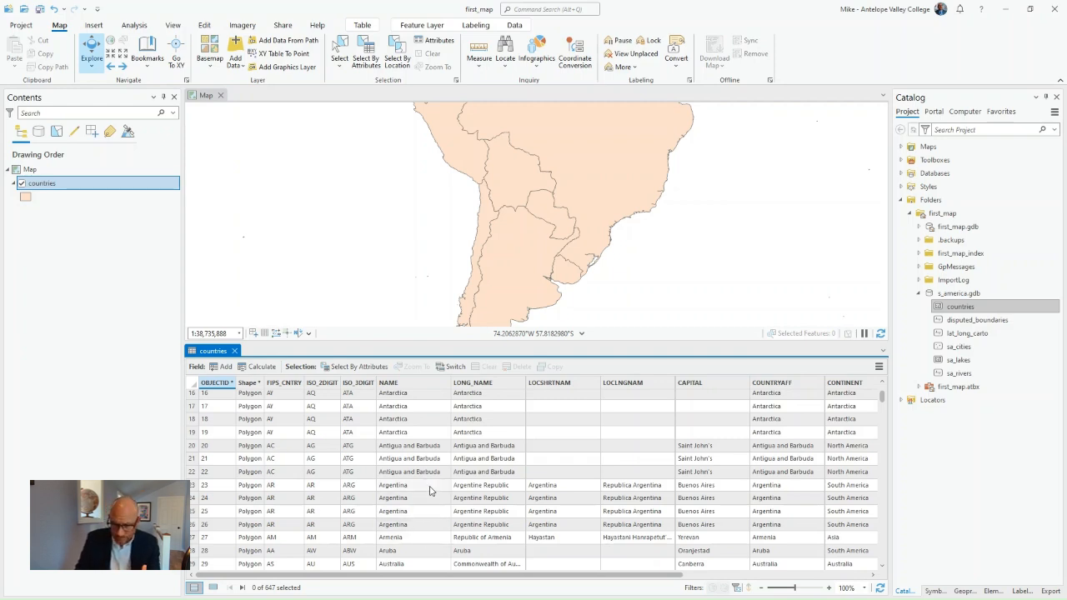
Select the four Argentina records in the countries table to highlight them on the map, and clear the selection
{"action": "left_click_drag", "start_coordinate": [191, 491], "coordinate": [191, 526]}
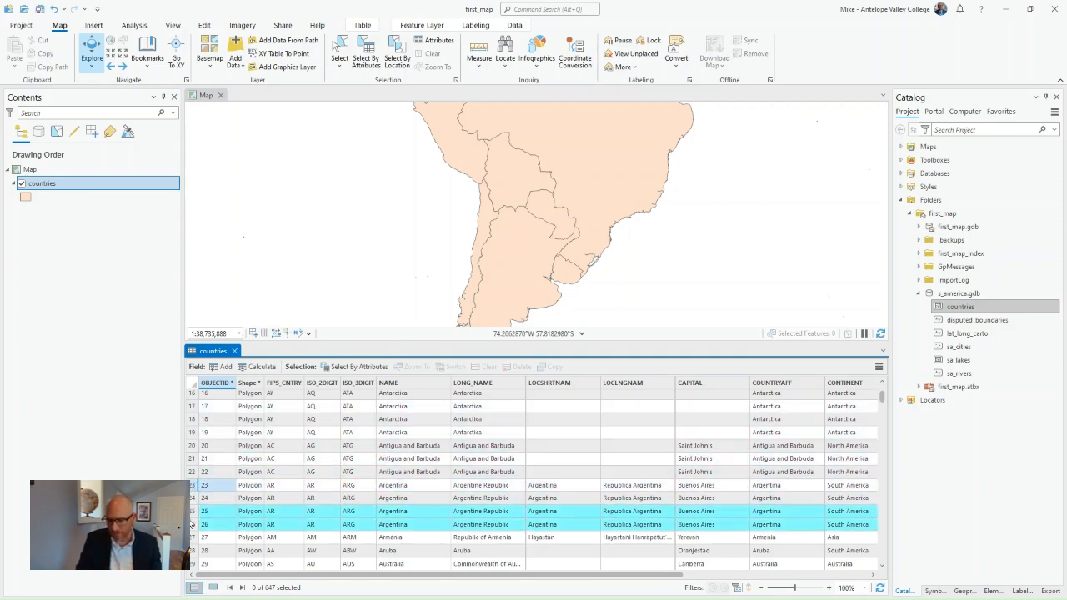
{"action": "left_click", "coordinate": [193, 491]}
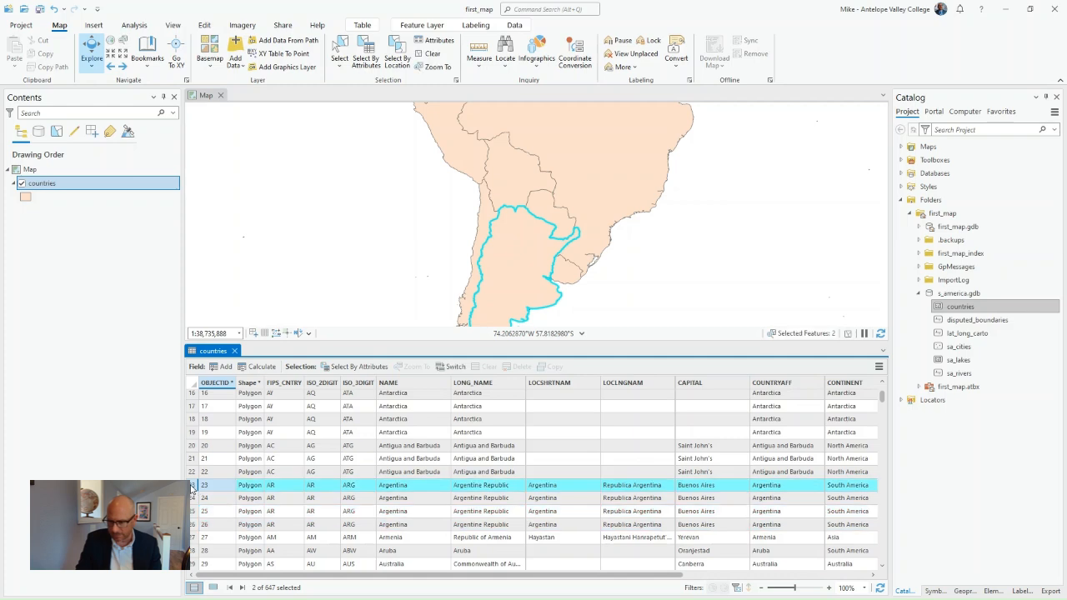
{"action": "left_click_drag", "start_coordinate": [191, 490], "coordinate": [191, 527]}
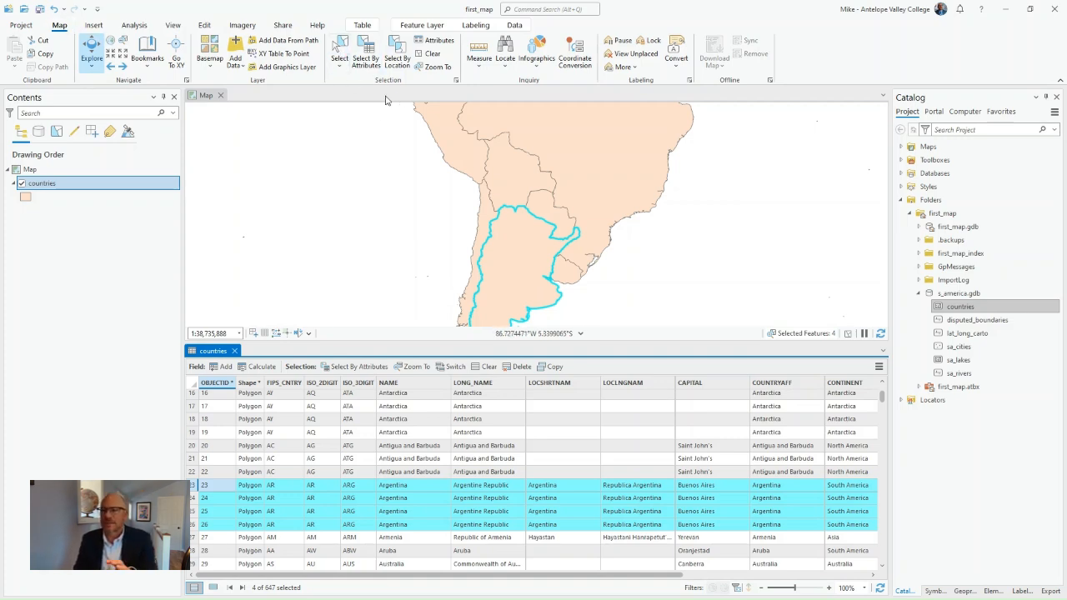
{"action": "left_click", "coordinate": [431, 55]}
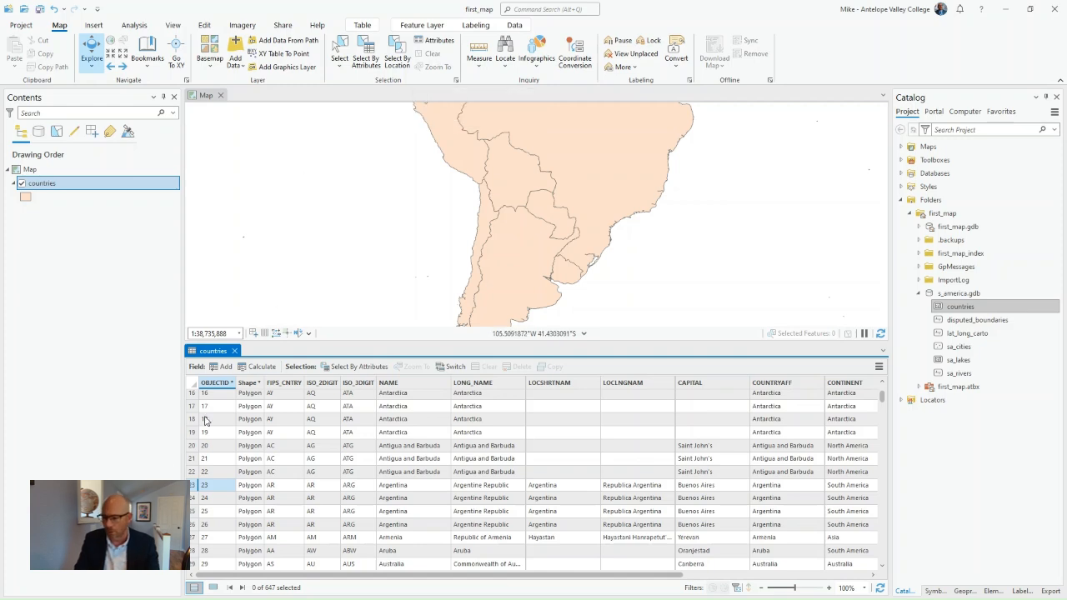
Reselect the Argentina records to compare their land types with the mainland's pop-up, and close the table with the selection cleared
{"action": "left_click_drag", "start_coordinate": [191, 492], "coordinate": [192, 527]}
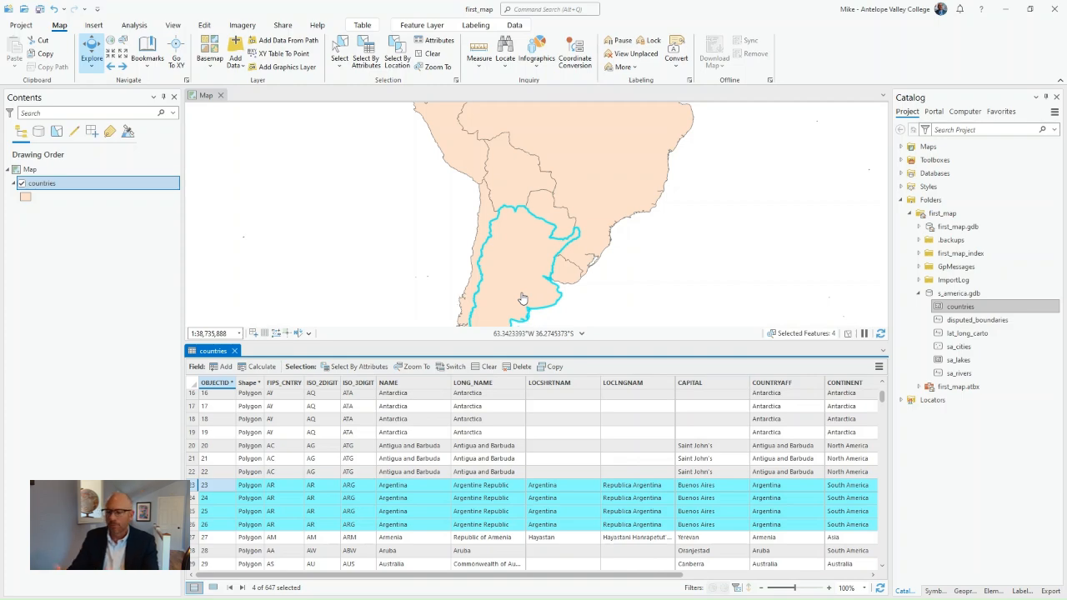
{"action": "left_click_drag", "start_coordinate": [478, 576], "coordinate": [592, 588]}
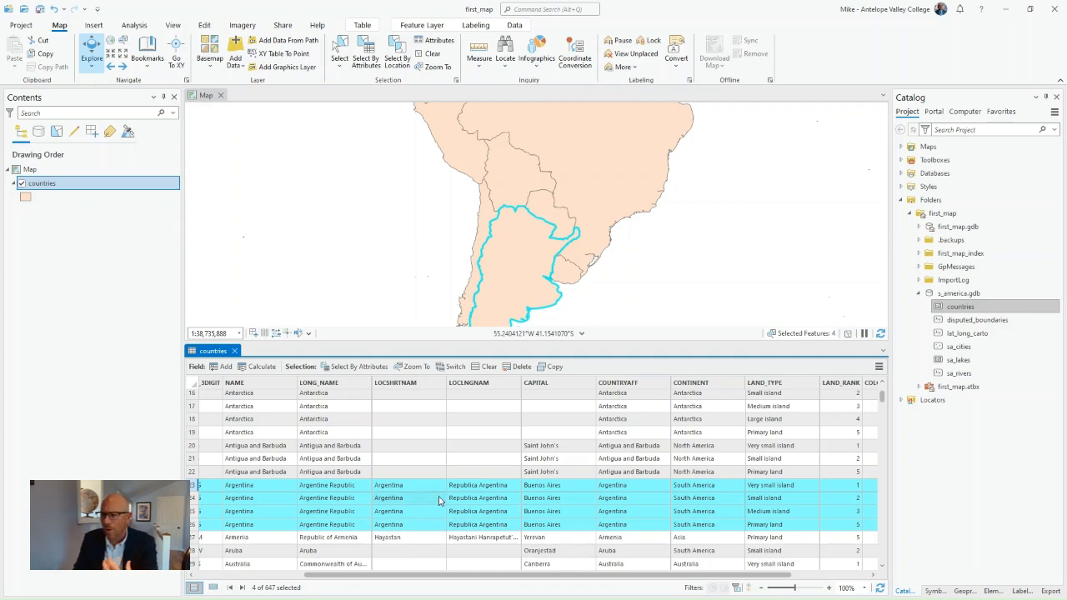
{"action": "left_click", "coordinate": [523, 274]}
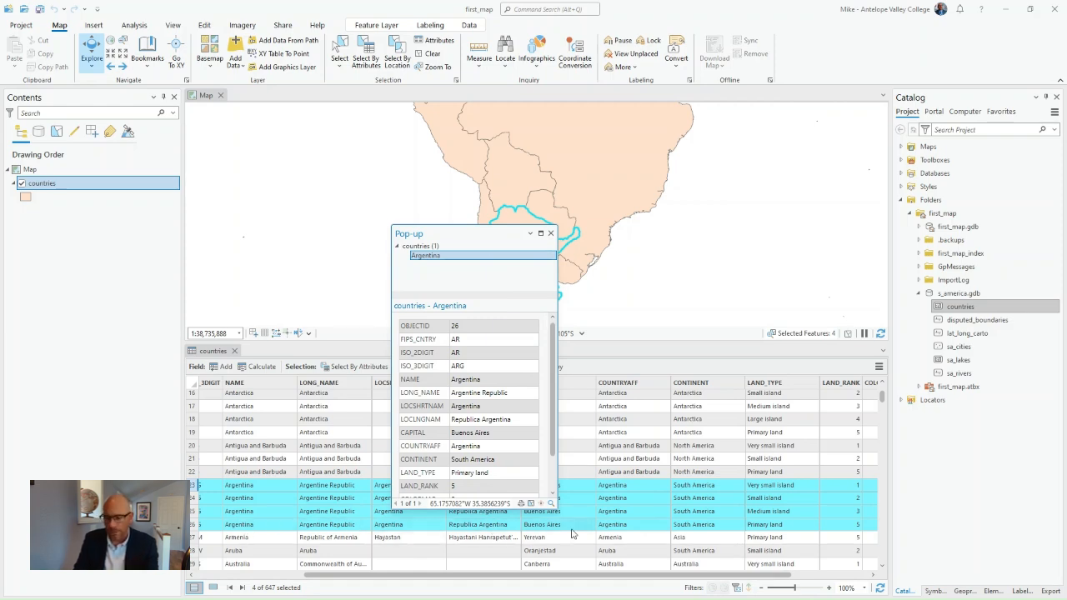
{"action": "left_click", "coordinate": [551, 234]}
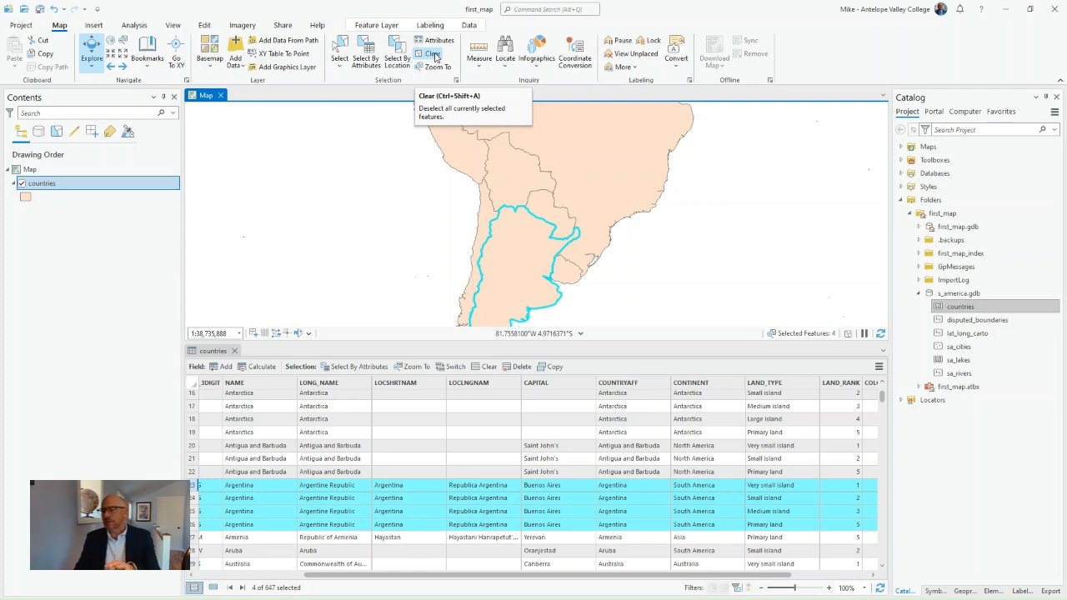
{"action": "left_click", "coordinate": [434, 55]}
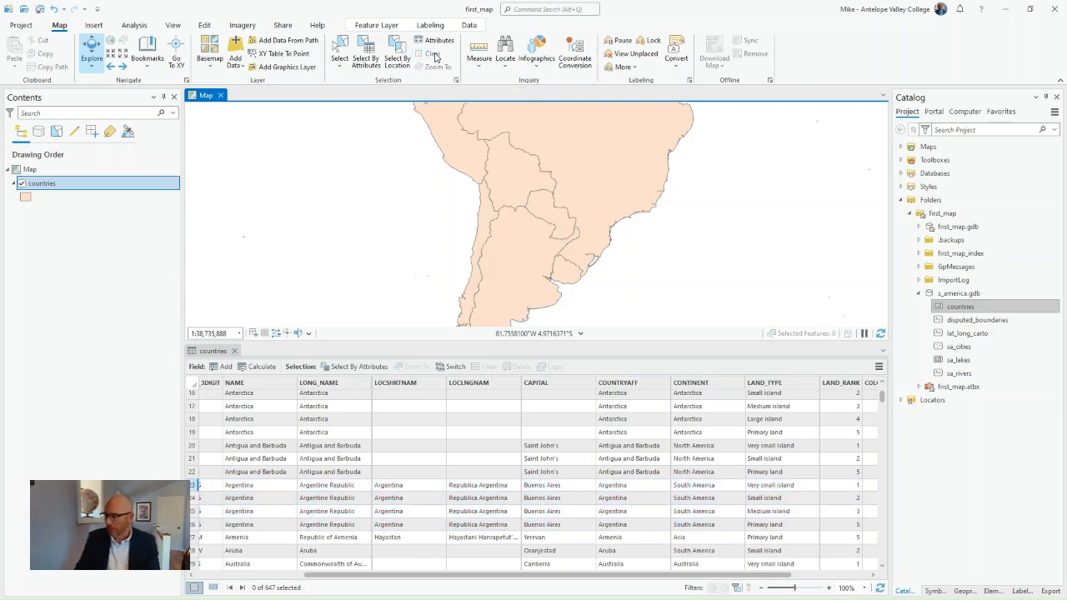
{"action": "left_click", "coordinate": [235, 351]}
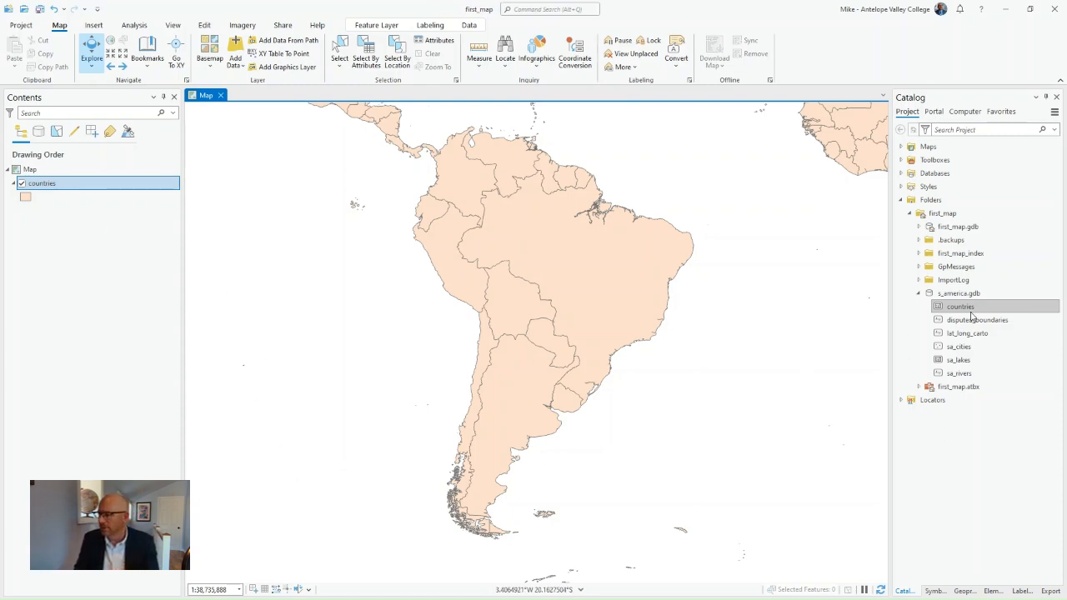
Add a second copy of the countries feature class to the map and remove the duplicate layer
{"action": "mouse_move", "coordinate": [950, 307]}
{"action": "left_mouse_down"}
{"action": "mouse_move", "coordinate": [619, 337]}
{"action": "mouse_move", "coordinate": [312, 331]}
{"action": "left_mouse_up"}
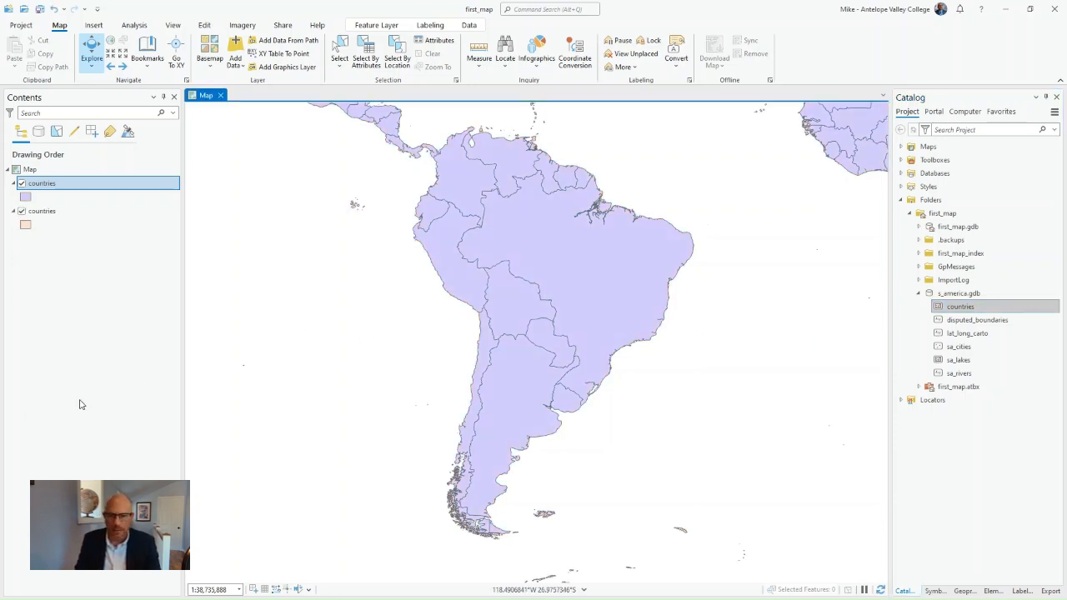
{"action": "right_click", "coordinate": [45, 186]}
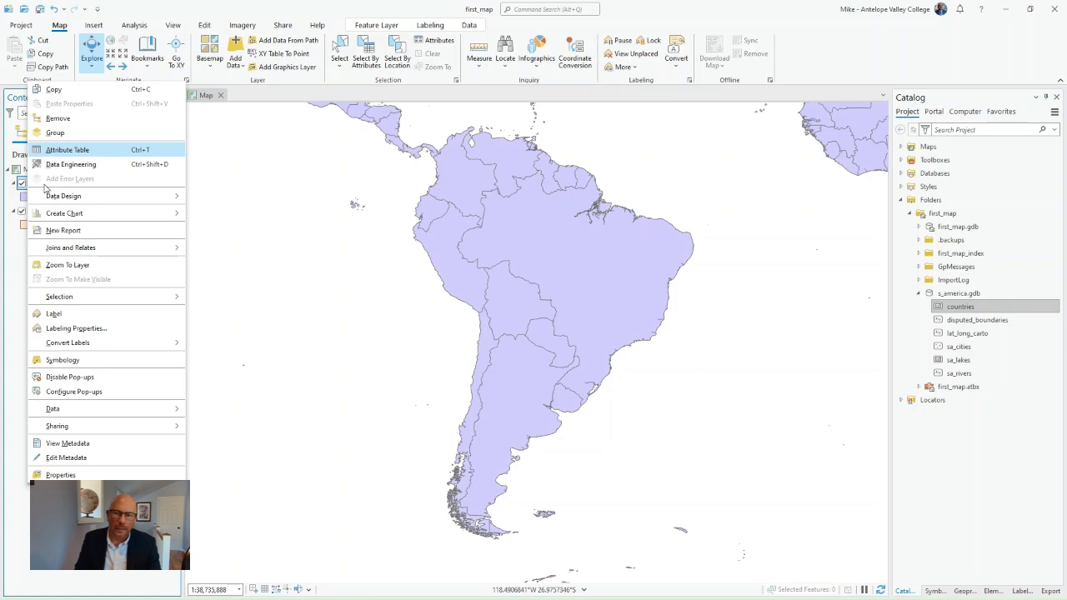
{"action": "left_click", "coordinate": [58, 119]}
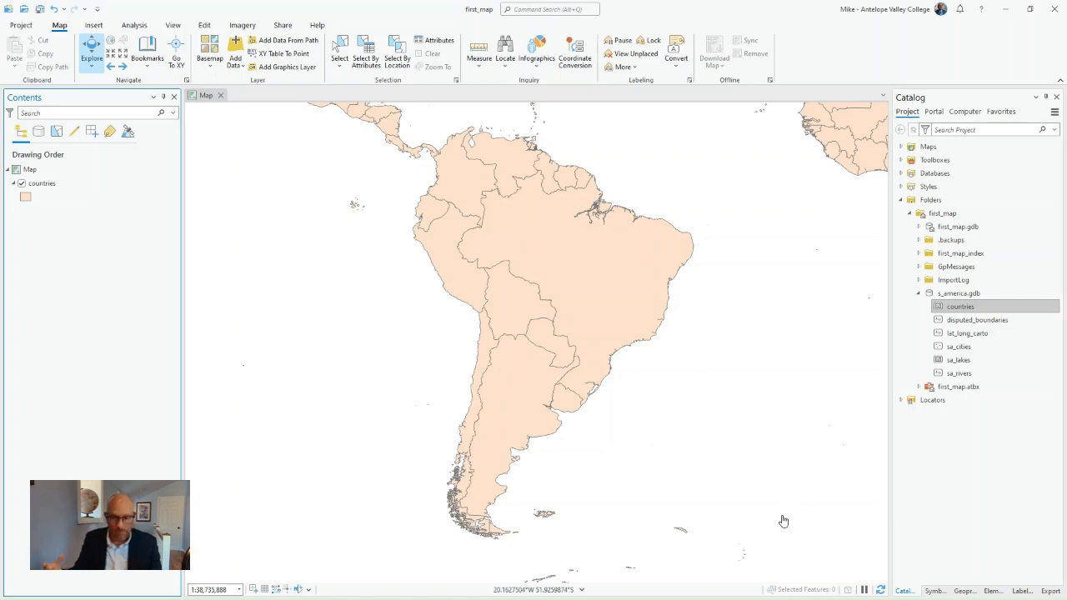
Turn on labels for the countries layer
{"action": "left_click", "coordinate": [34, 189]}
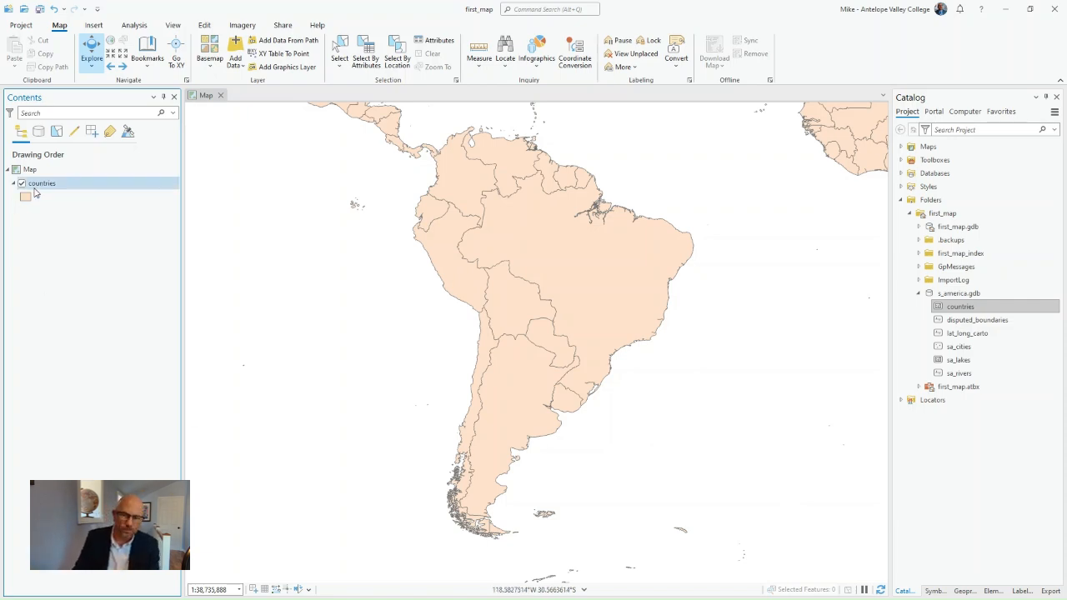
{"action": "right_click", "coordinate": [34, 188]}
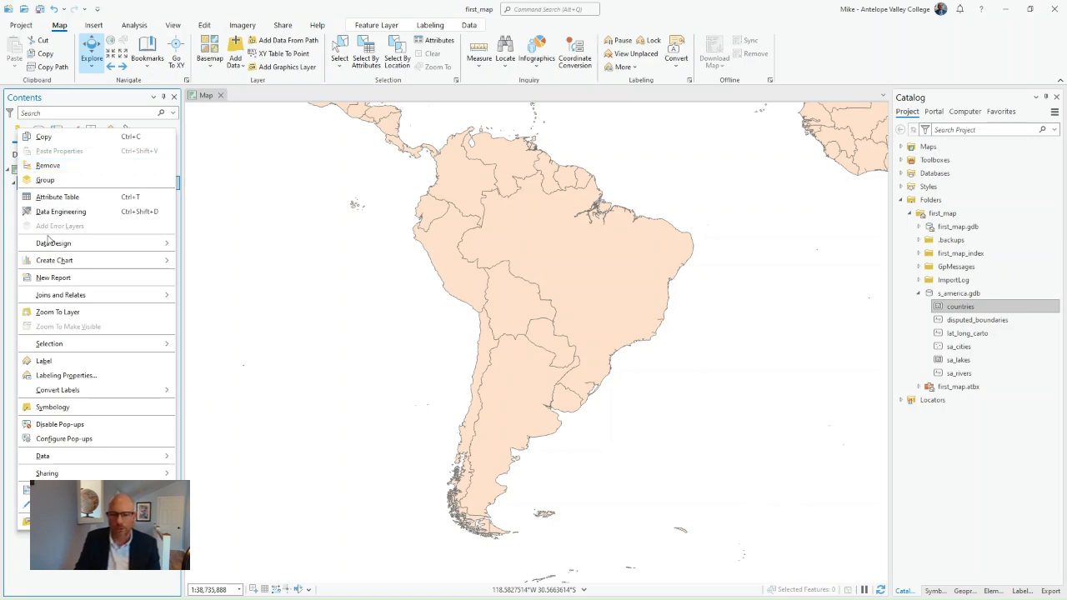
{"action": "left_click", "coordinate": [43, 361]}
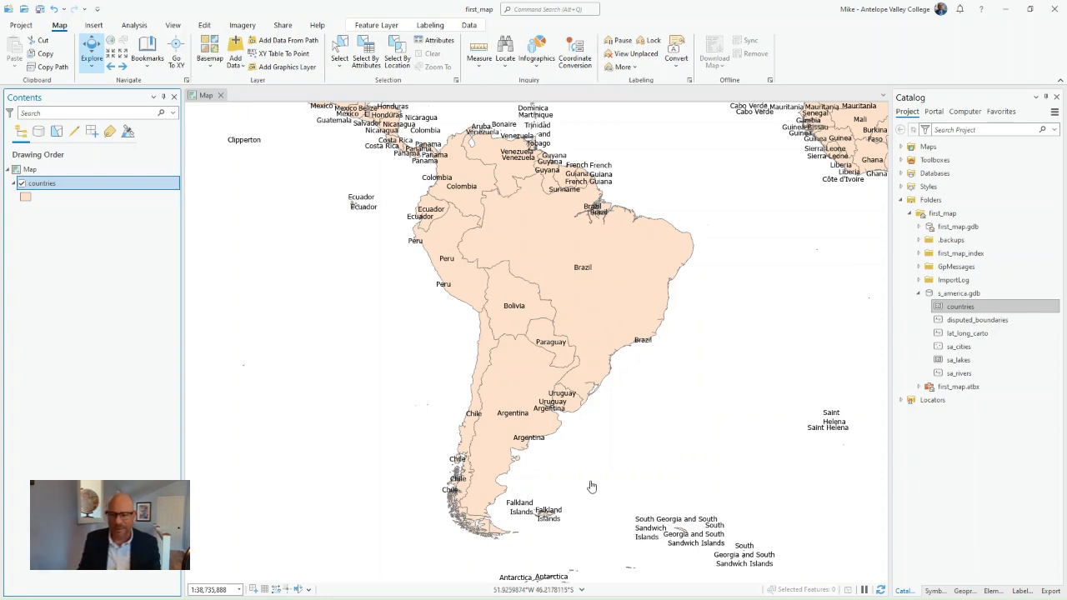
Clear the countries layer's label expression, rebuild it from the NAME field as $feature.NAME, and apply it
{"action": "right_click", "coordinate": [57, 191]}
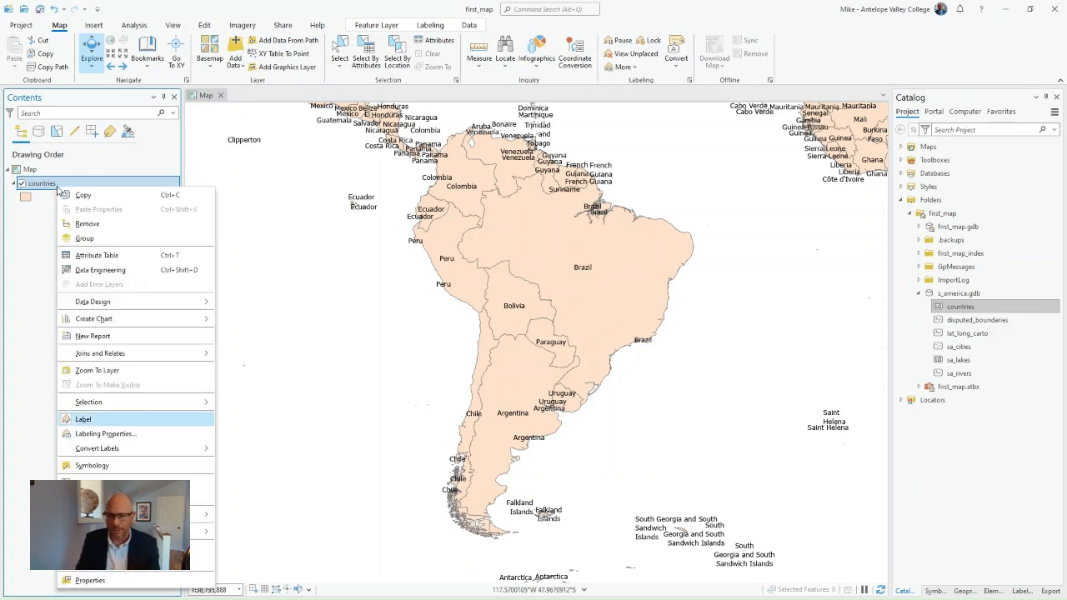
{"action": "left_click", "coordinate": [85, 435]}
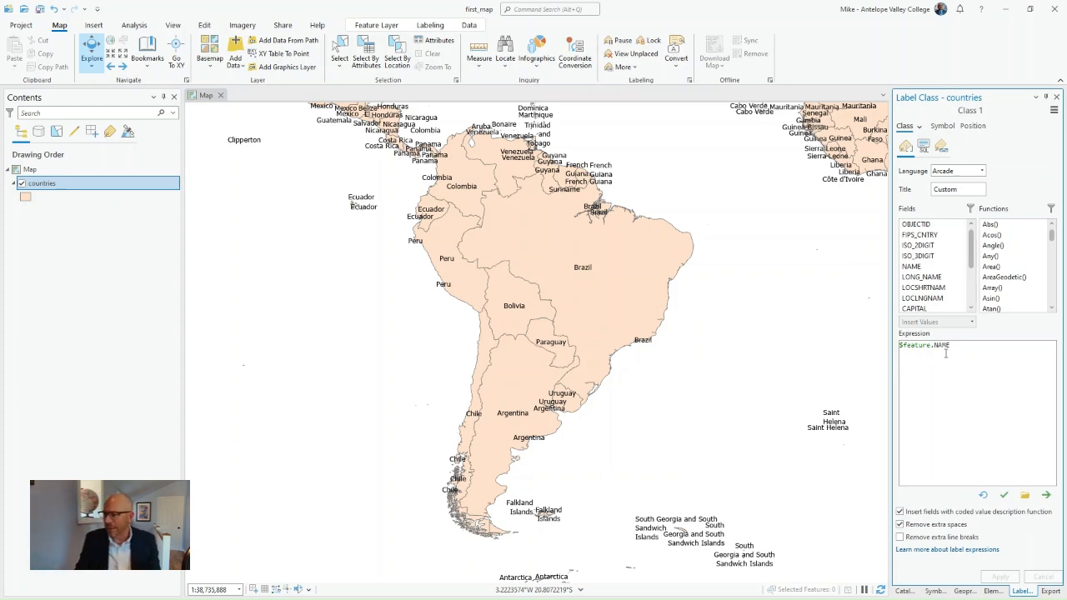
{"action": "left_click_drag", "start_coordinate": [962, 346], "coordinate": [899, 346]}
{"action": "key", "text": "BackSpace"}
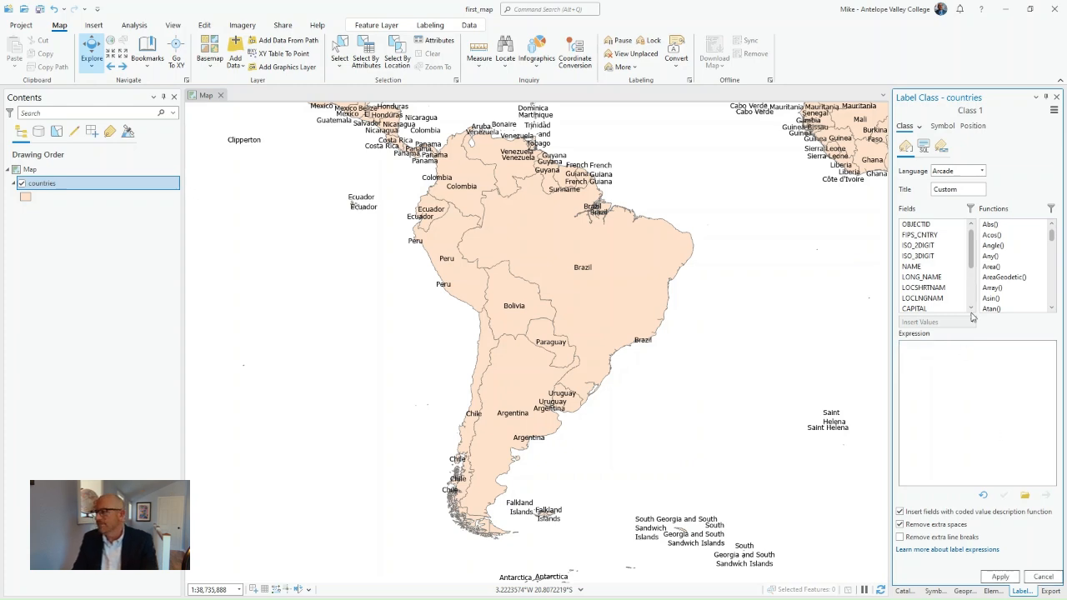
{"action": "double_click", "coordinate": [928, 267]}
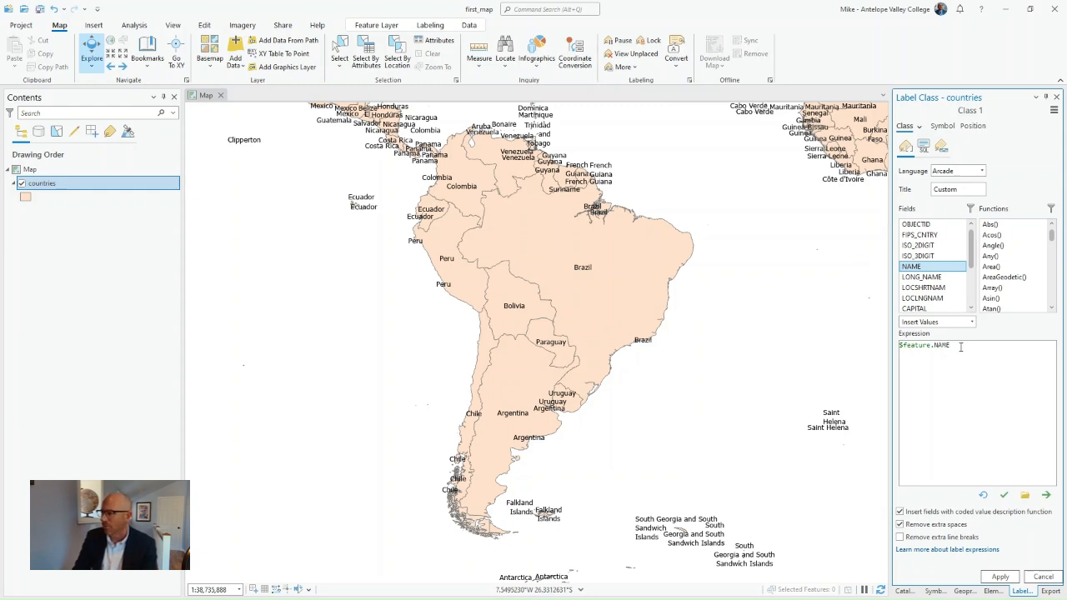
{"action": "left_click", "coordinate": [943, 127]}
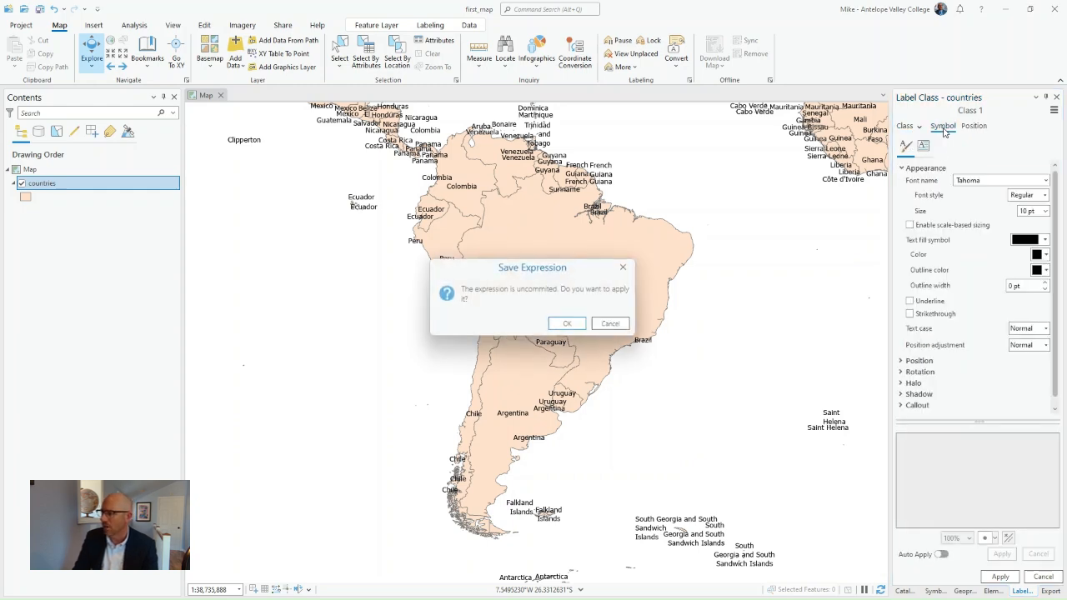
{"action": "left_click", "coordinate": [584, 327]}
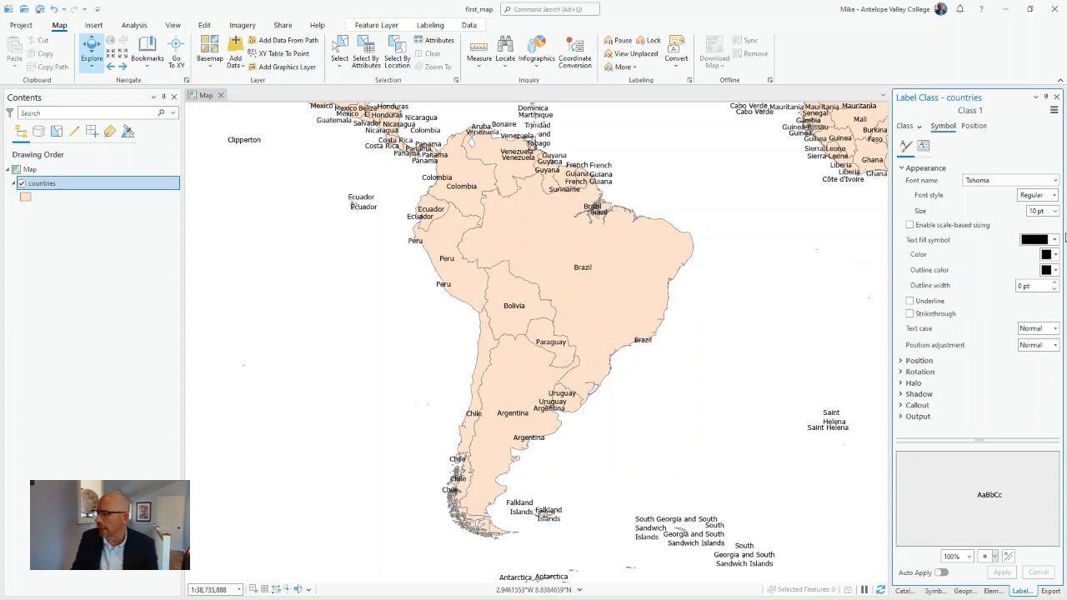
Change the country labels' font to Circus Ornate and apply it
{"action": "left_click", "coordinate": [1054, 181]}
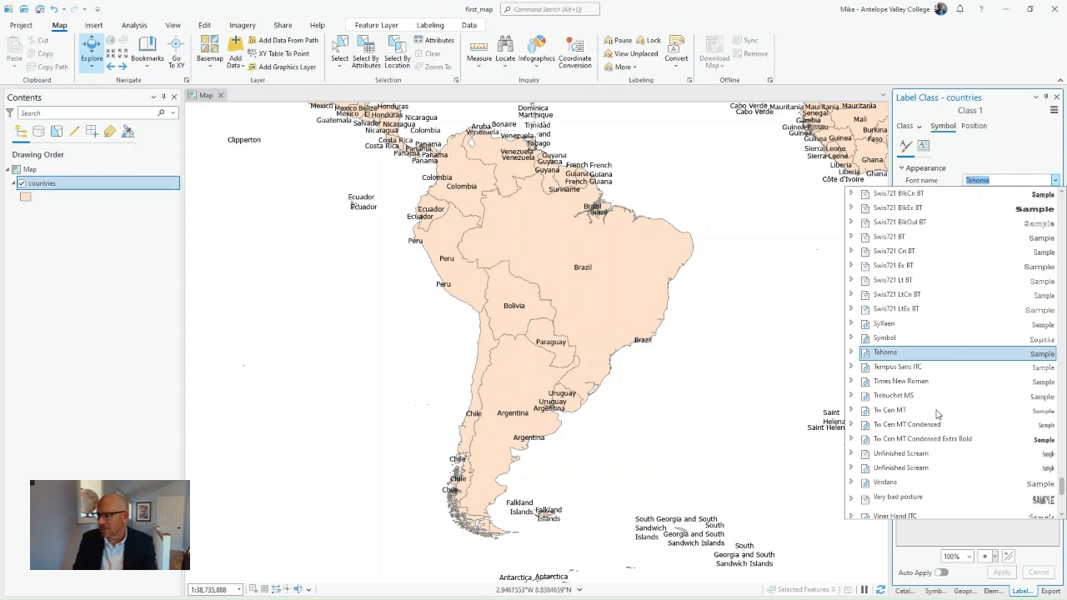
{"action": "scroll", "coordinate": [938, 409], "scroll_direction": "up", "scroll_amount": 10}
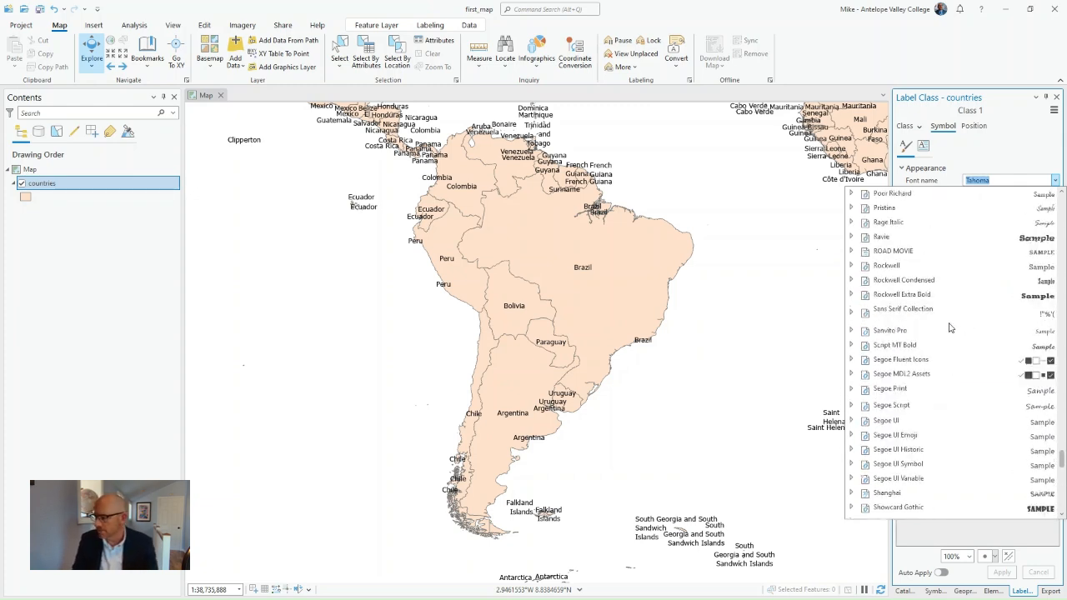
{"action": "scroll", "coordinate": [951, 328], "scroll_direction": "up", "scroll_amount": 7}
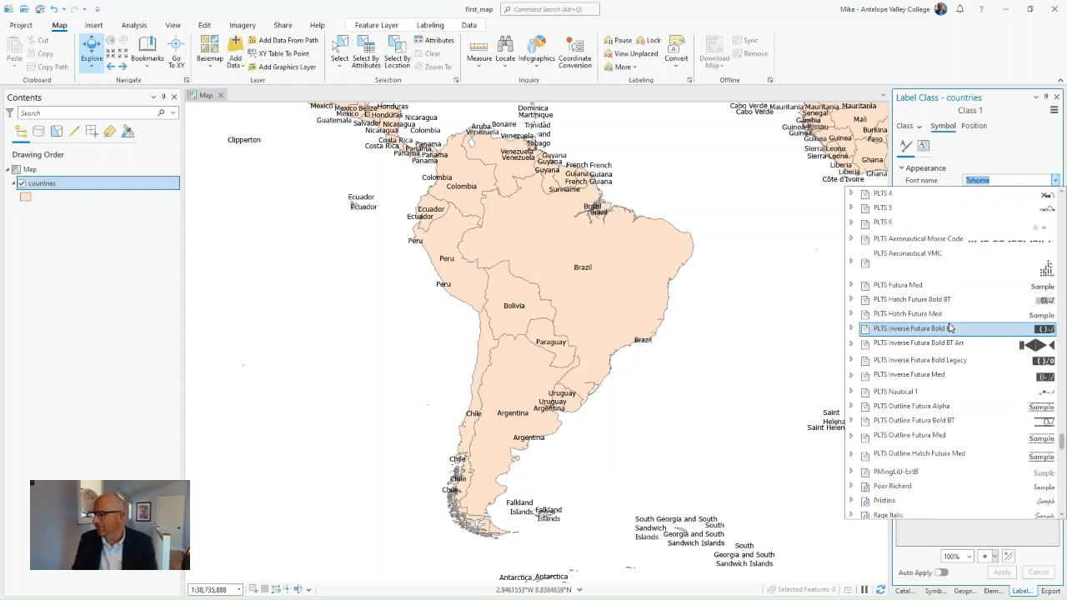
{"action": "scroll", "coordinate": [950, 330], "scroll_direction": "up", "scroll_amount": 6}
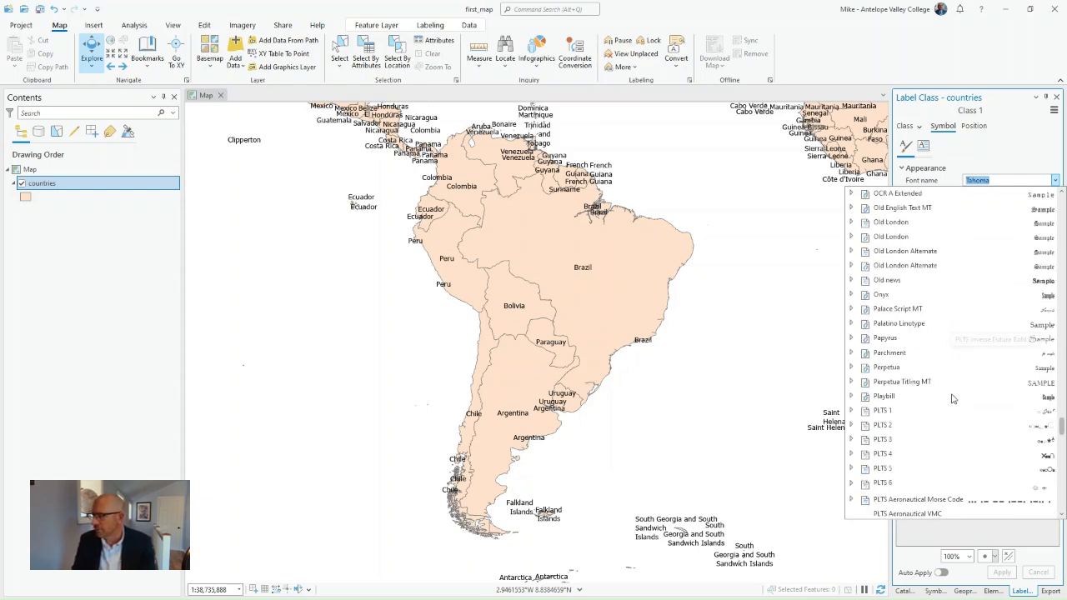
{"action": "scroll", "coordinate": [948, 332], "scroll_direction": "up", "scroll_amount": 20}
{"action": "scroll", "coordinate": [948, 332], "scroll_direction": "up", "scroll_amount": 15}
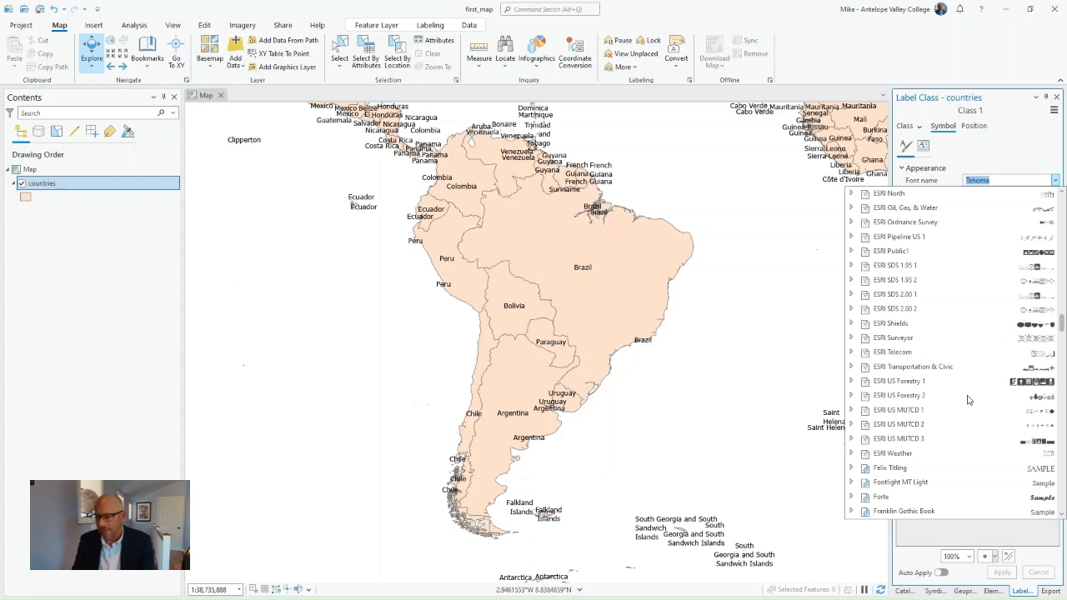
{"action": "scroll", "coordinate": [987, 340], "scroll_direction": "up", "scroll_amount": 4}
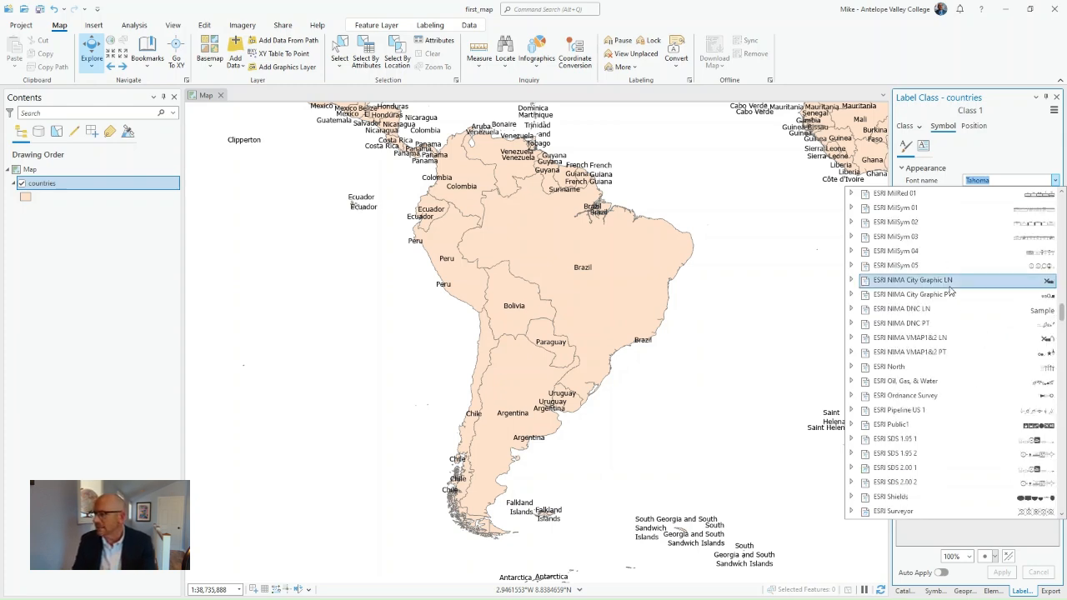
{"action": "scroll", "coordinate": [951, 291], "scroll_direction": "up", "scroll_amount": 2}
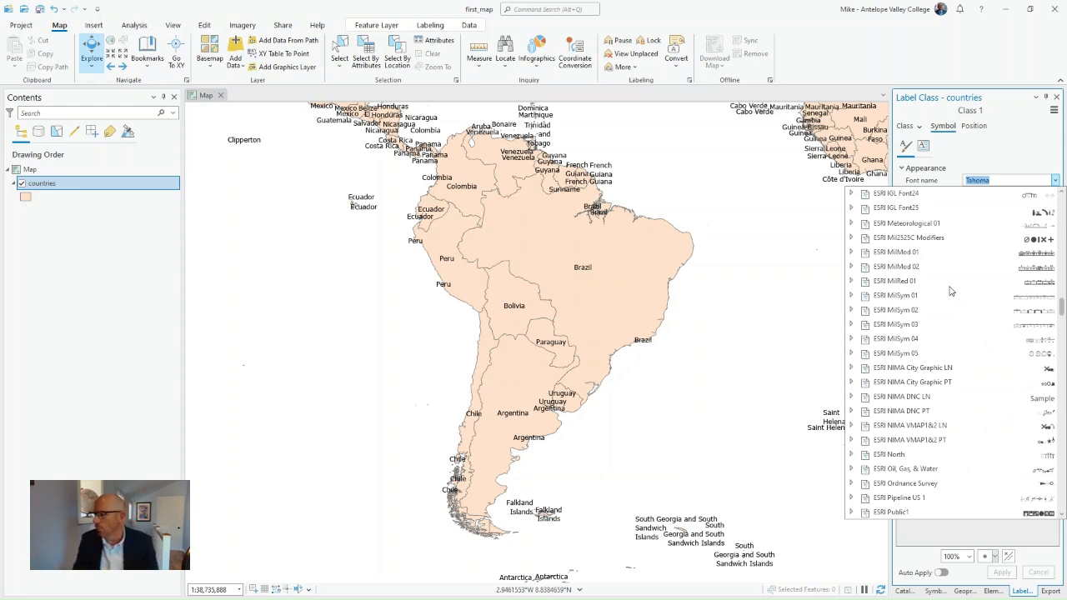
{"action": "scroll", "coordinate": [951, 291], "scroll_direction": "up", "scroll_amount": 10}
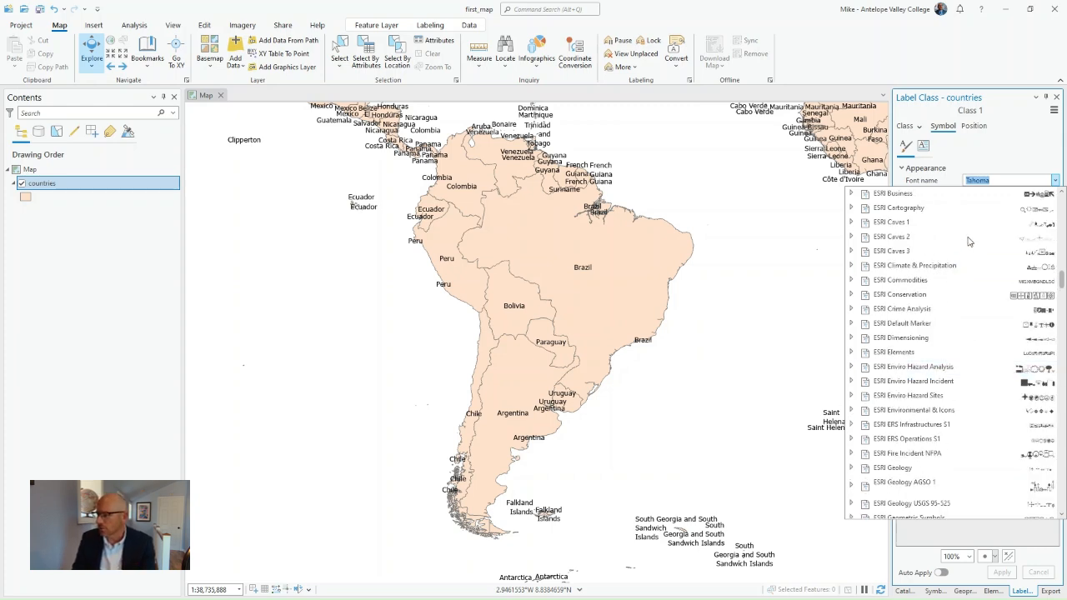
{"action": "scroll", "coordinate": [967, 342], "scroll_direction": "up", "scroll_amount": 6}
{"action": "scroll", "coordinate": [970, 341], "scroll_direction": "up", "scroll_amount": 2}
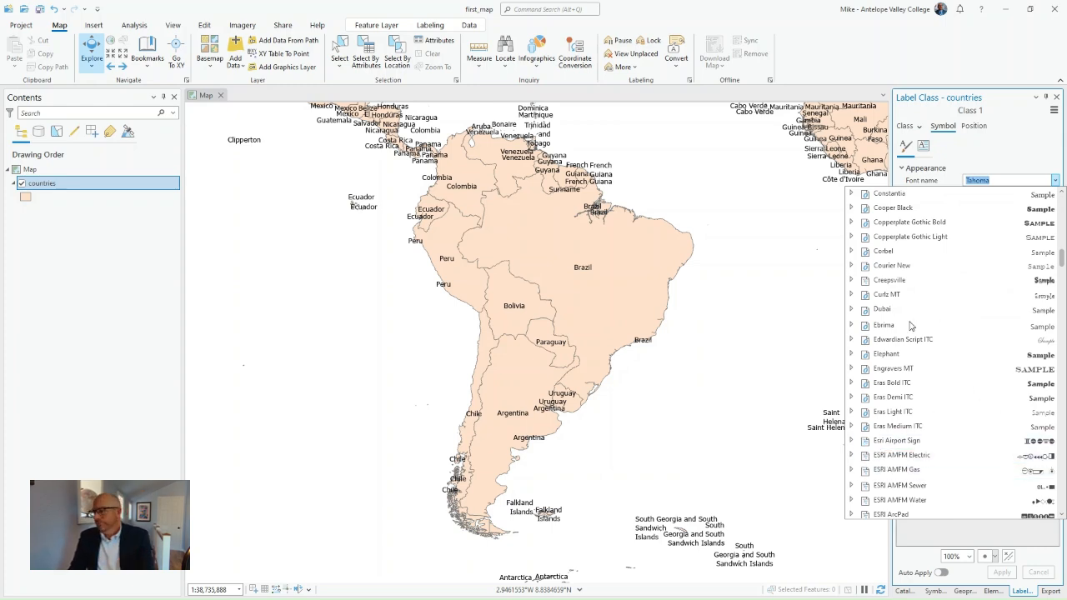
{"action": "scroll", "coordinate": [913, 326], "scroll_direction": "up", "scroll_amount": 2}
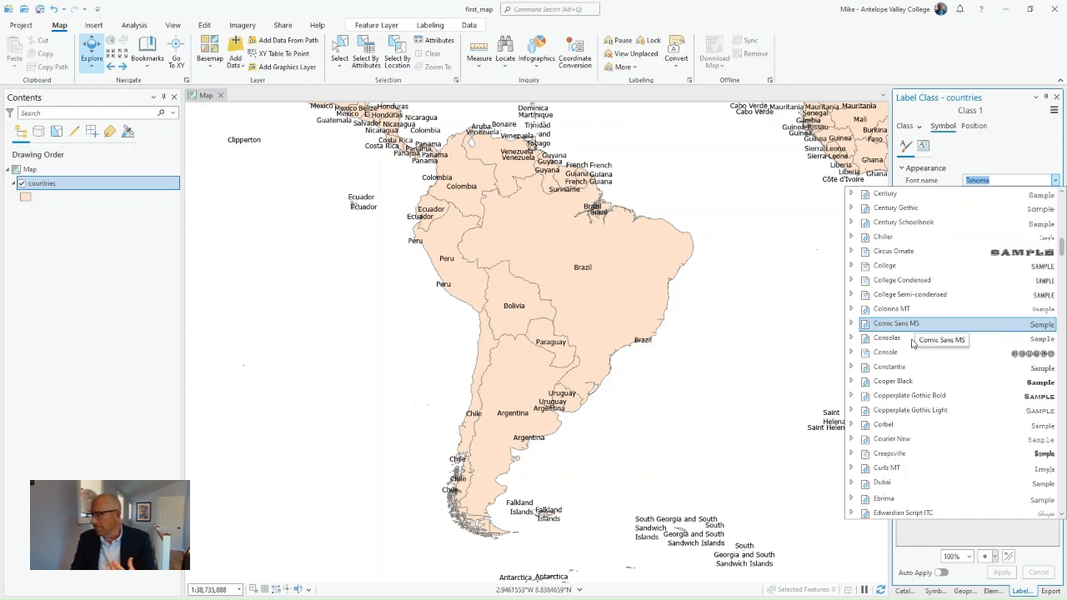
{"action": "scroll", "coordinate": [926, 346], "scroll_direction": "up", "scroll_amount": 2}
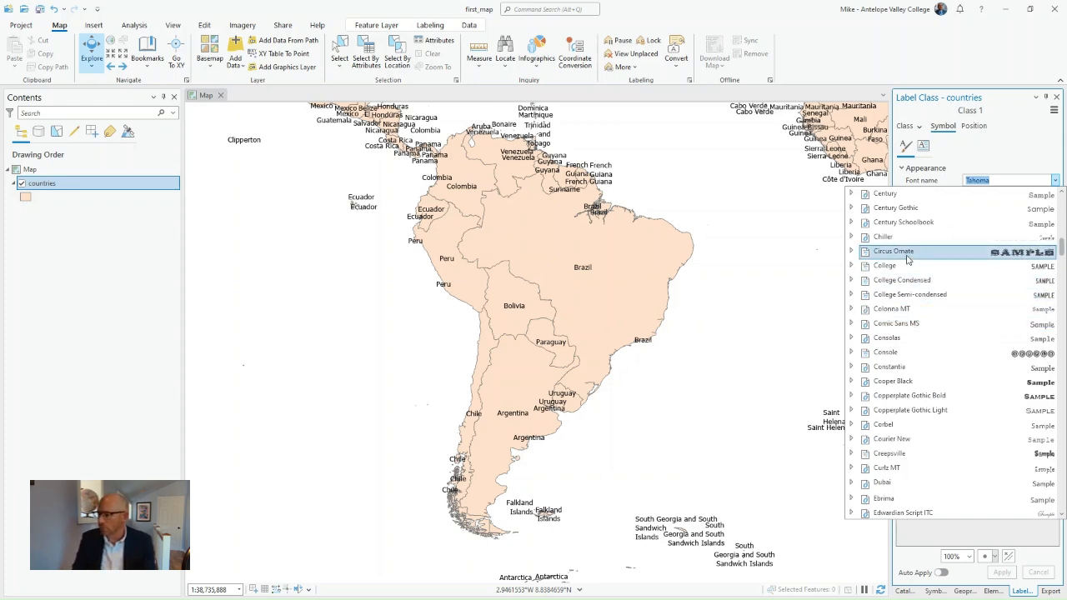
{"action": "key", "text": "Escape"}
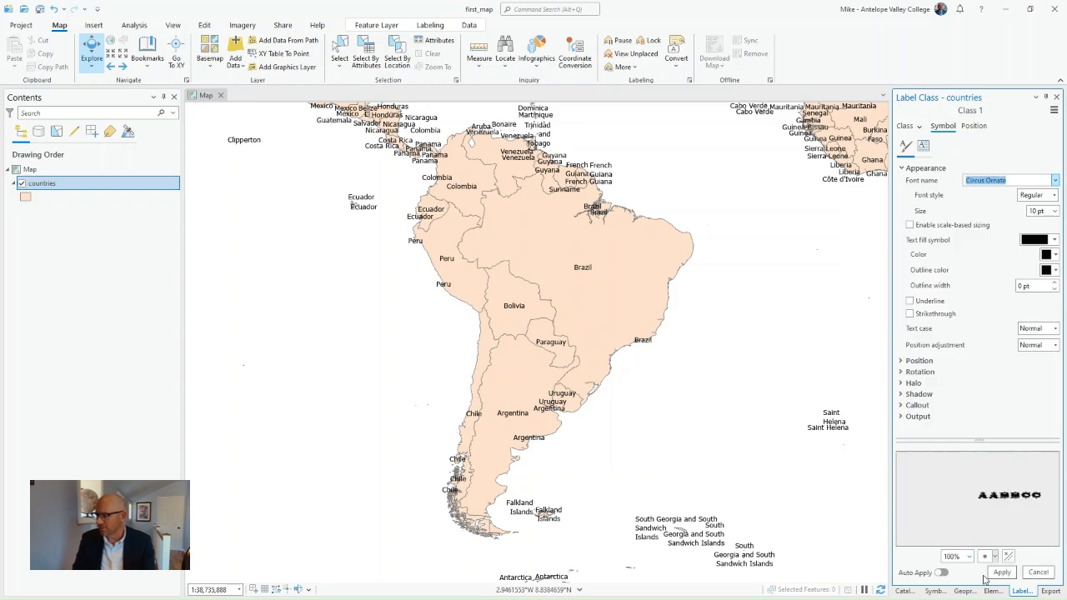
{"action": "left_click", "coordinate": [1002, 572]}
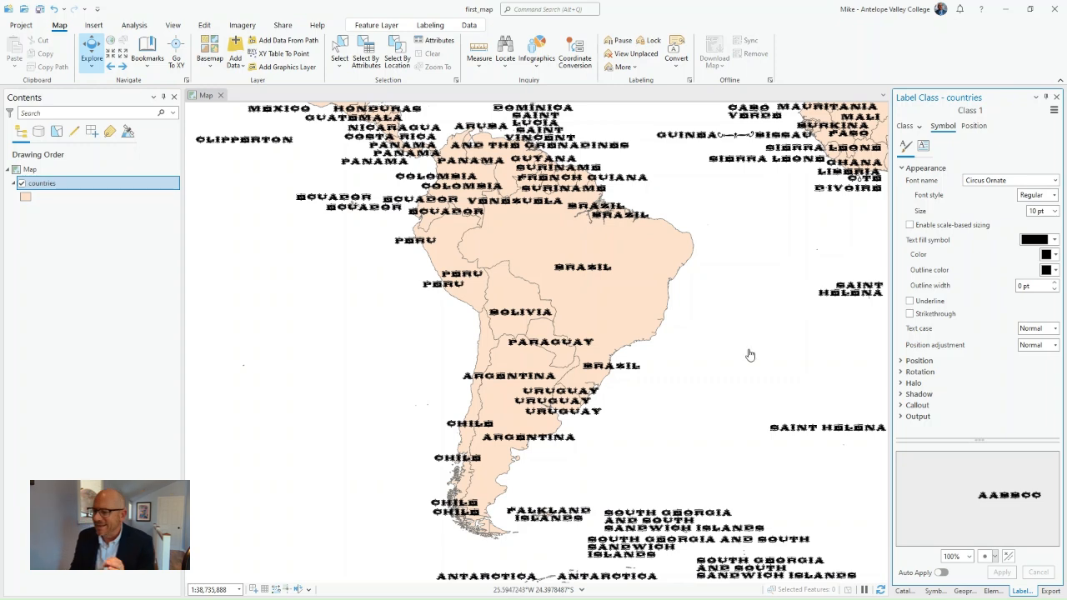
Change the country labels' font to Tw Cen MT and apply it
{"action": "left_click", "coordinate": [1055, 181]}
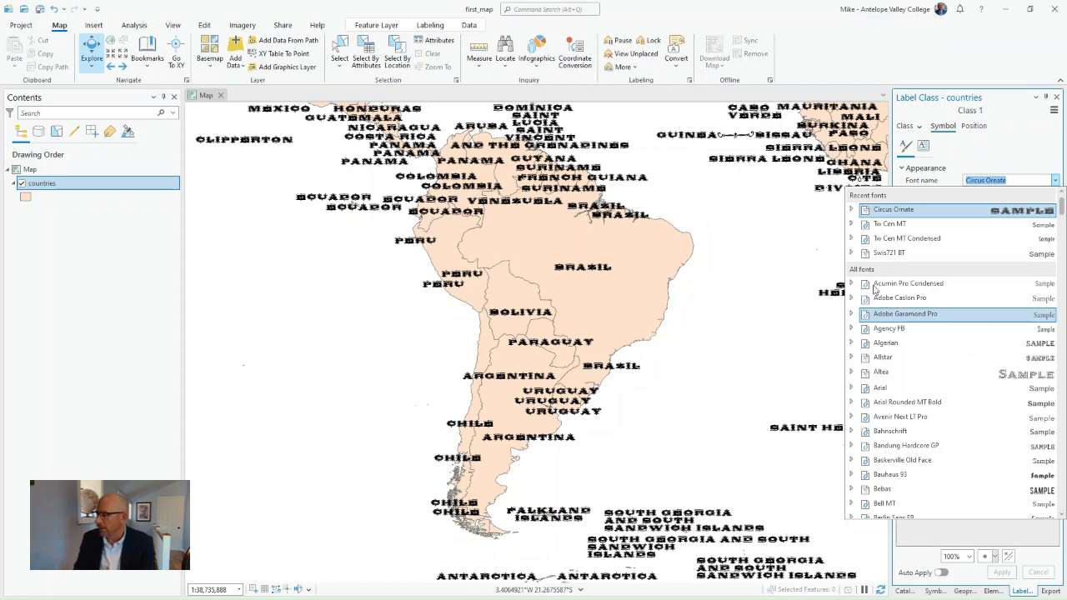
{"action": "left_click", "coordinate": [907, 223]}
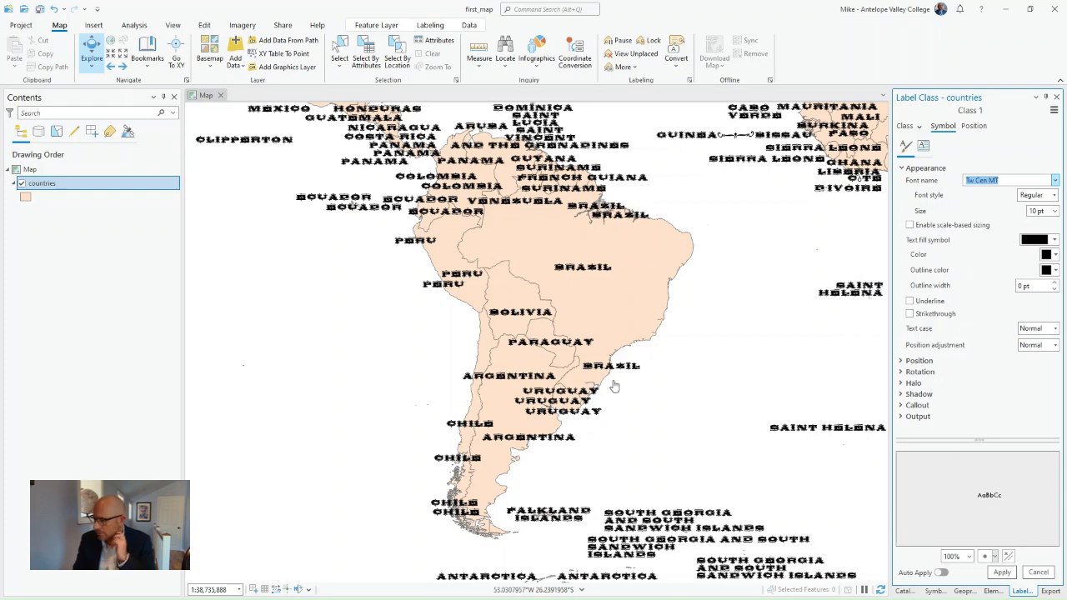
{"action": "left_click", "coordinate": [1002, 572]}
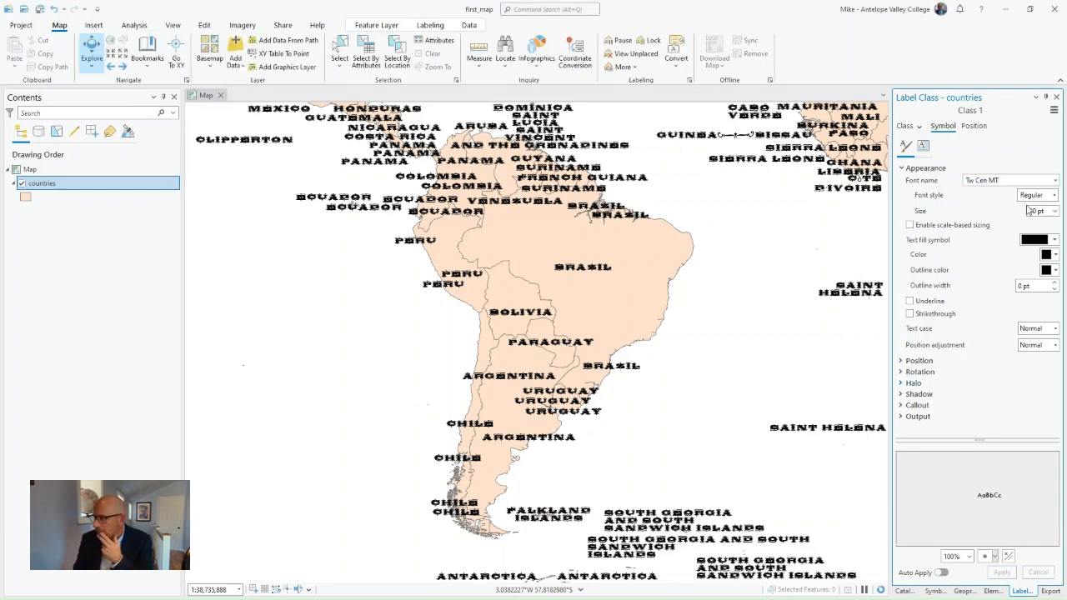
Set the country labels' text size to 36 pt and apply it
{"action": "left_click", "coordinate": [1055, 211]}
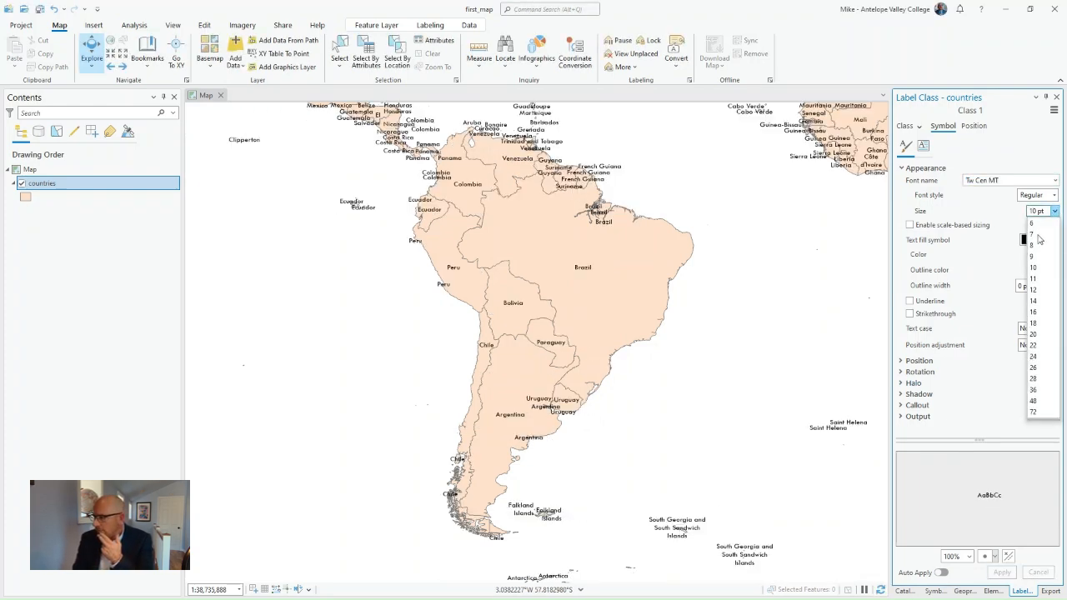
{"action": "left_click", "coordinate": [1034, 389]}
{"action": "left_click", "coordinate": [1000, 572]}
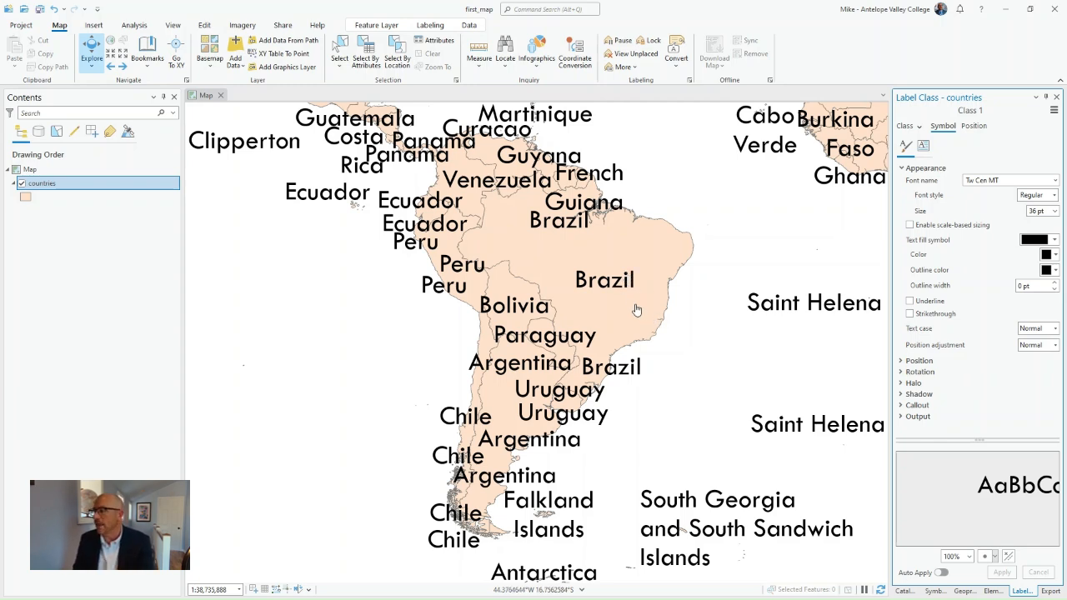
Try Adobe Caslon Pro as the font of the country labels and apply it
{"action": "left_click", "coordinate": [1055, 181]}
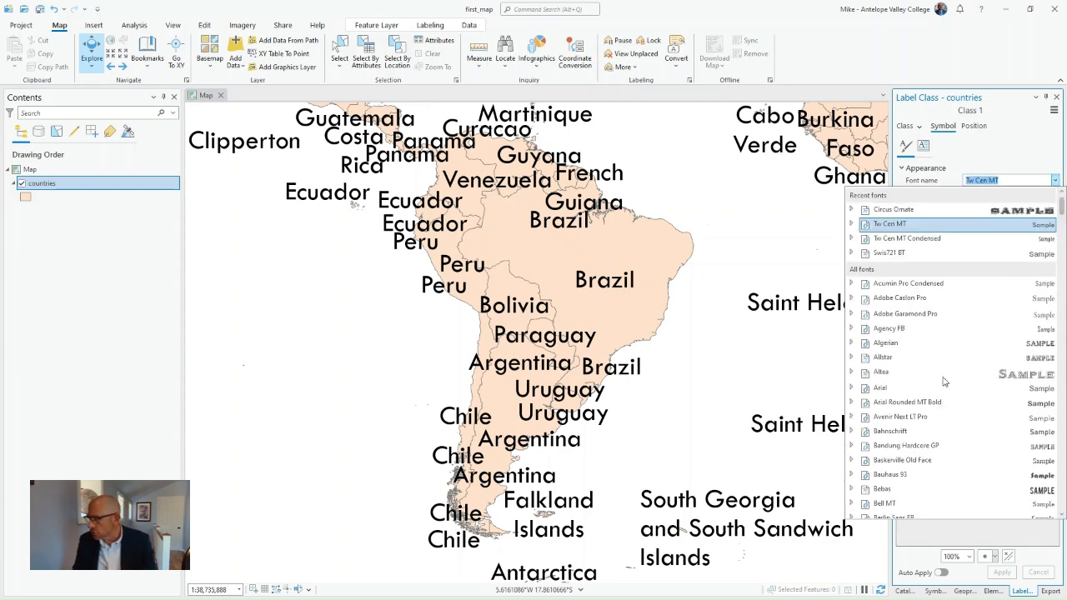
{"action": "left_click", "coordinate": [913, 298]}
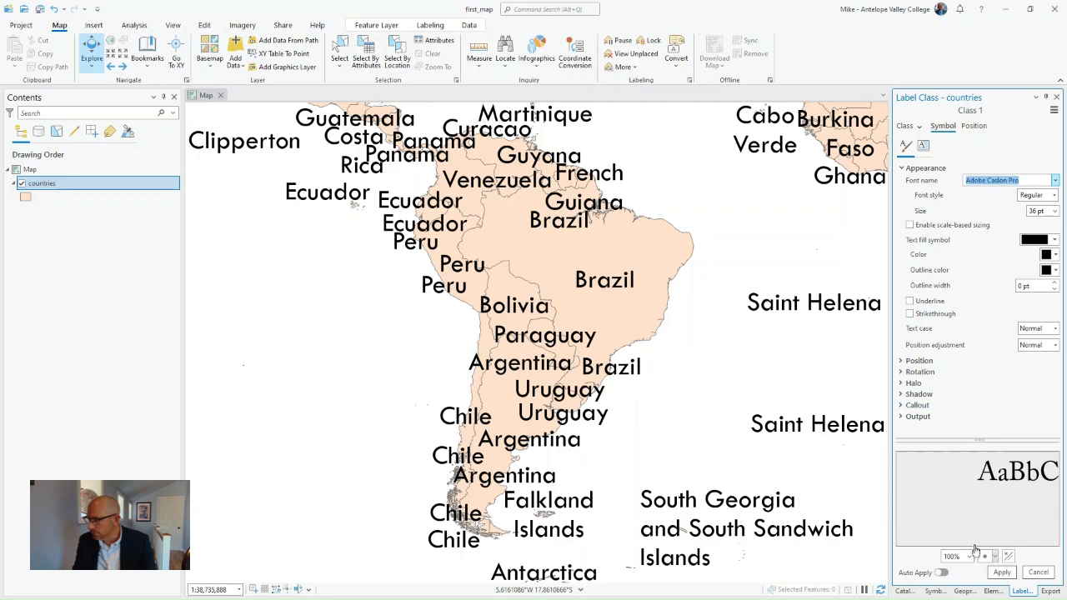
{"action": "left_click", "coordinate": [1002, 572]}
{"action": "left_click", "coordinate": [1001, 576]}
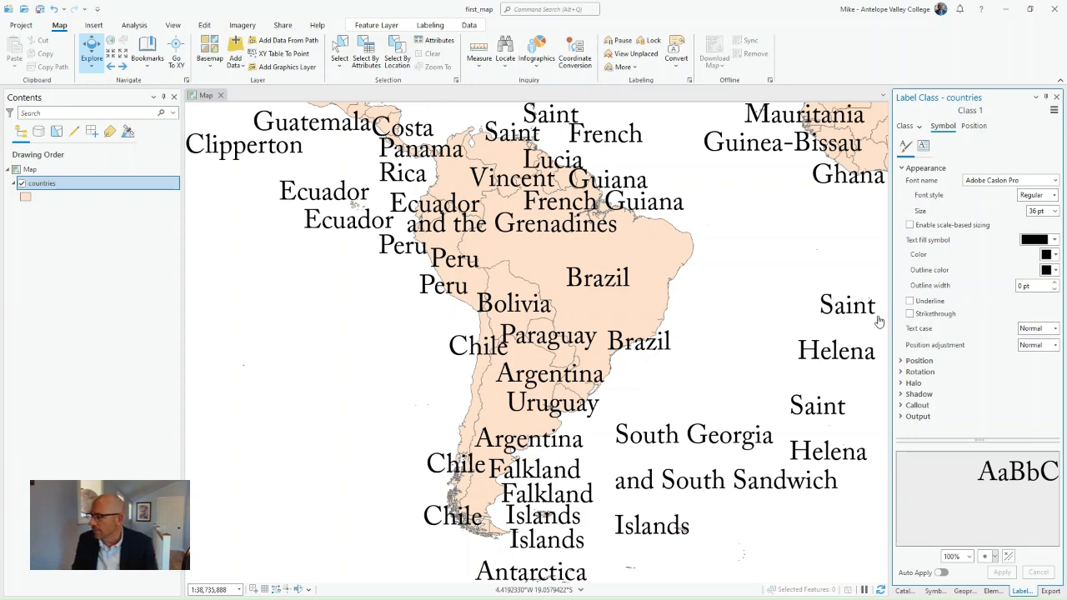
Restore Tw Cen MT as the font of the country labels and apply it
{"action": "left_click", "coordinate": [1055, 181]}
{"action": "left_click", "coordinate": [910, 242]}
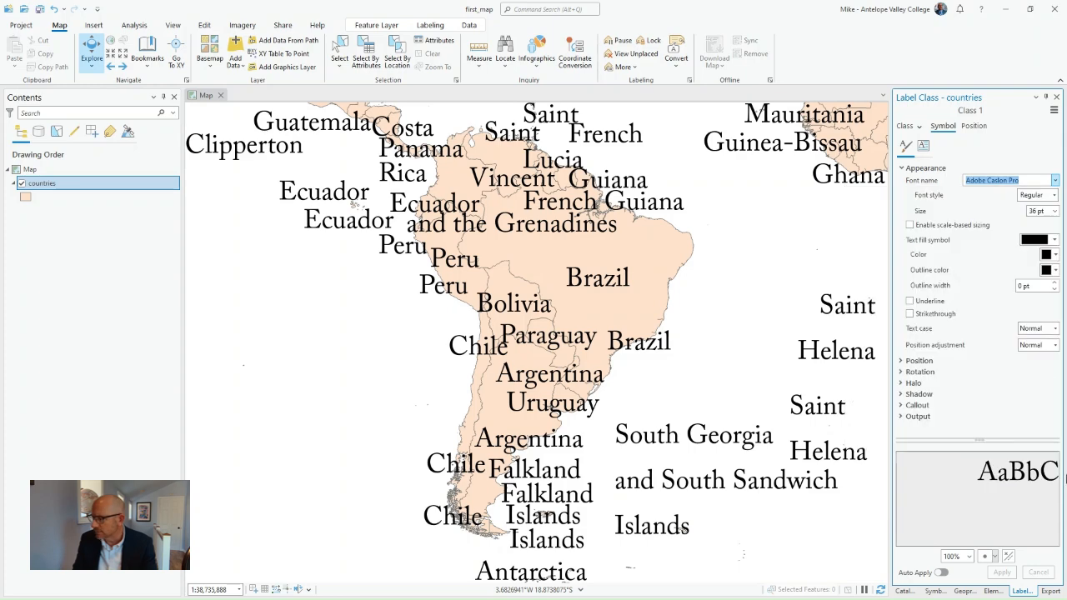
{"action": "left_click", "coordinate": [1005, 574]}
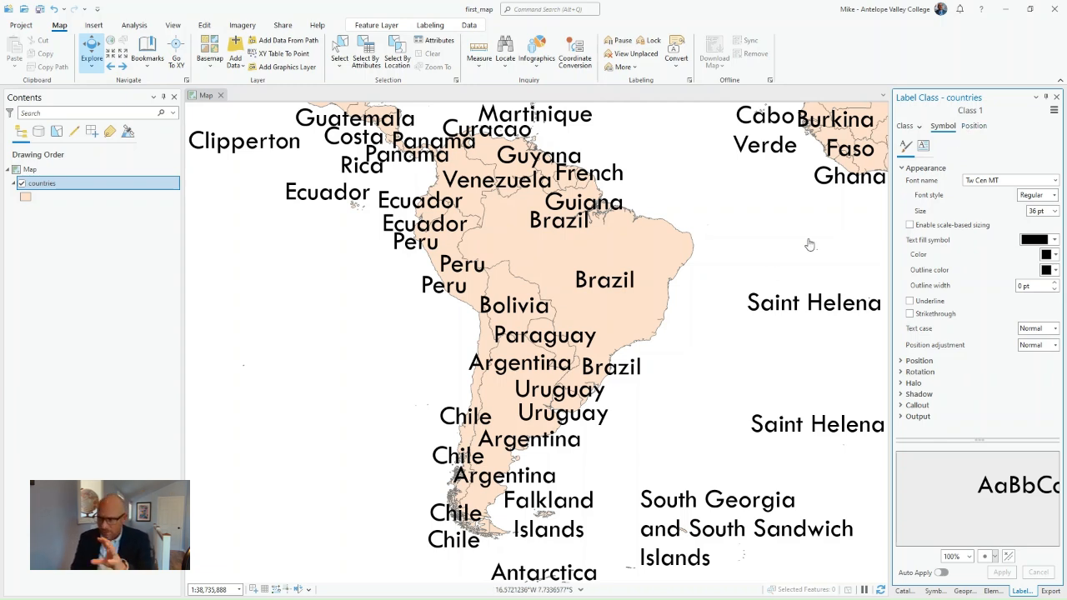
Set the duplicate label handling of the countries label class to Remove all
{"action": "left_click", "coordinate": [972, 127]}
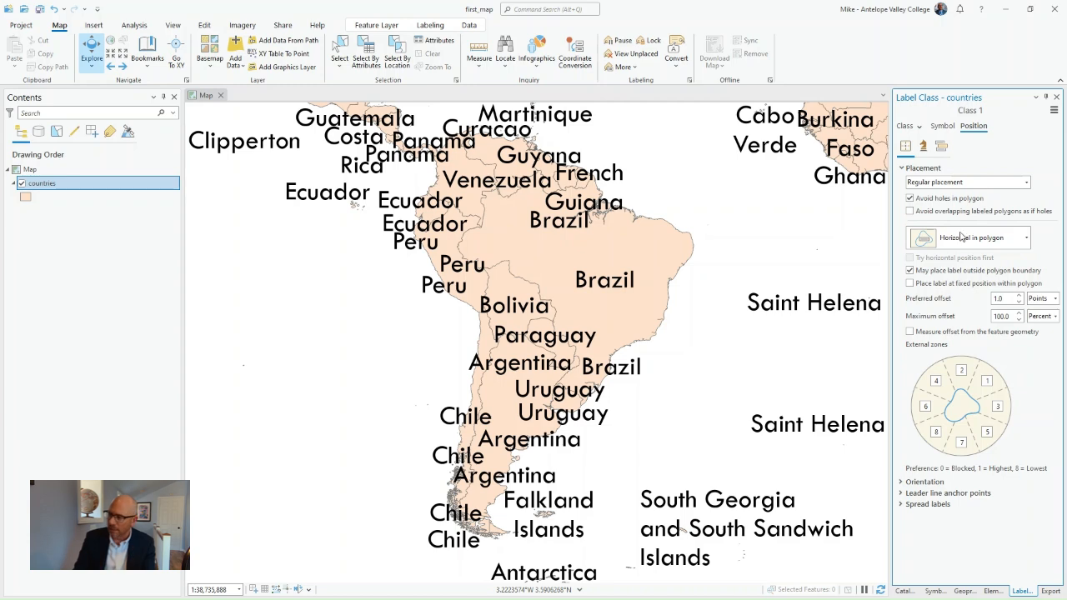
{"action": "left_click", "coordinate": [941, 146]}
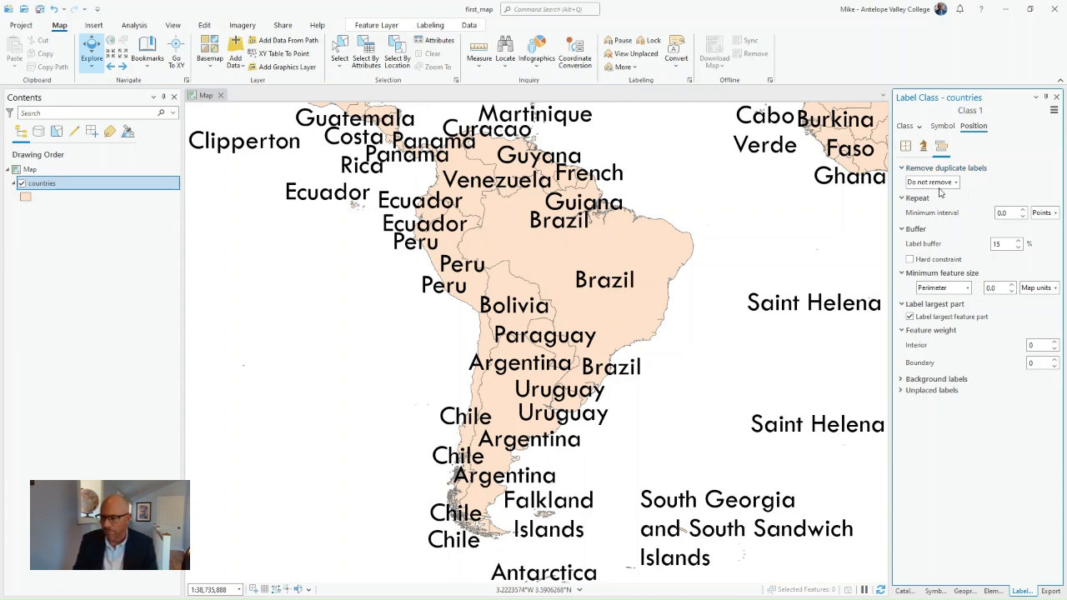
{"action": "left_click", "coordinate": [955, 185]}
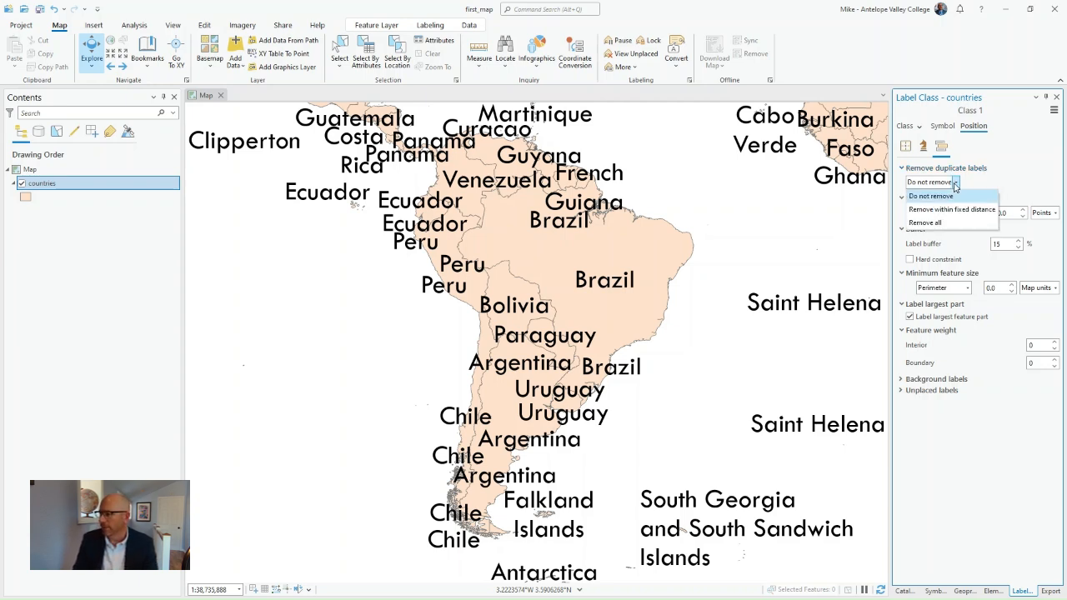
{"action": "left_click", "coordinate": [940, 224]}
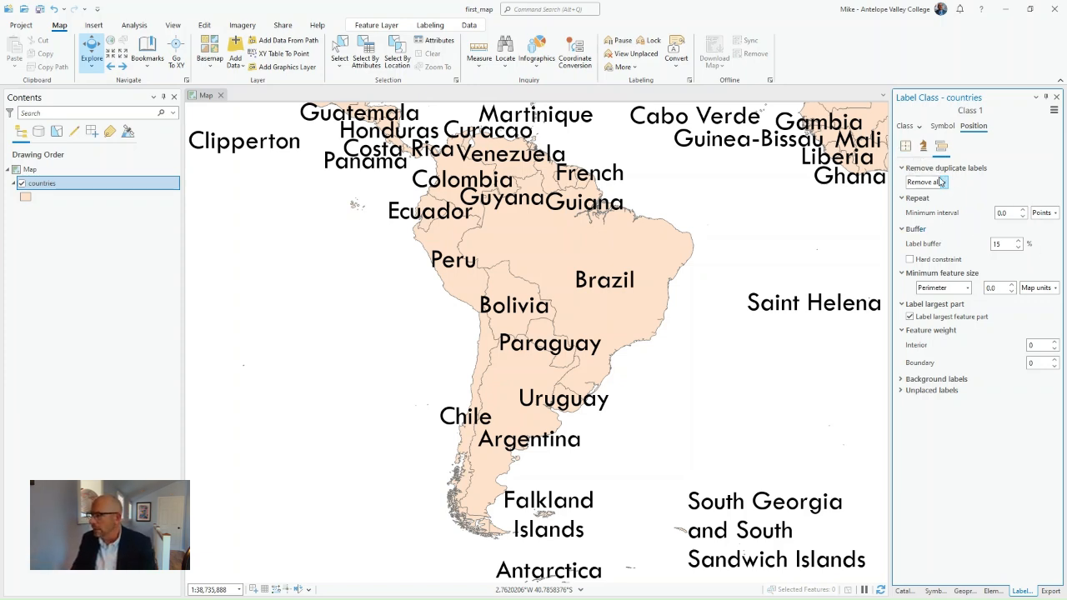
Change the placement style of the country labels from regular to Land parcel placement
{"action": "left_click", "coordinate": [923, 147]}
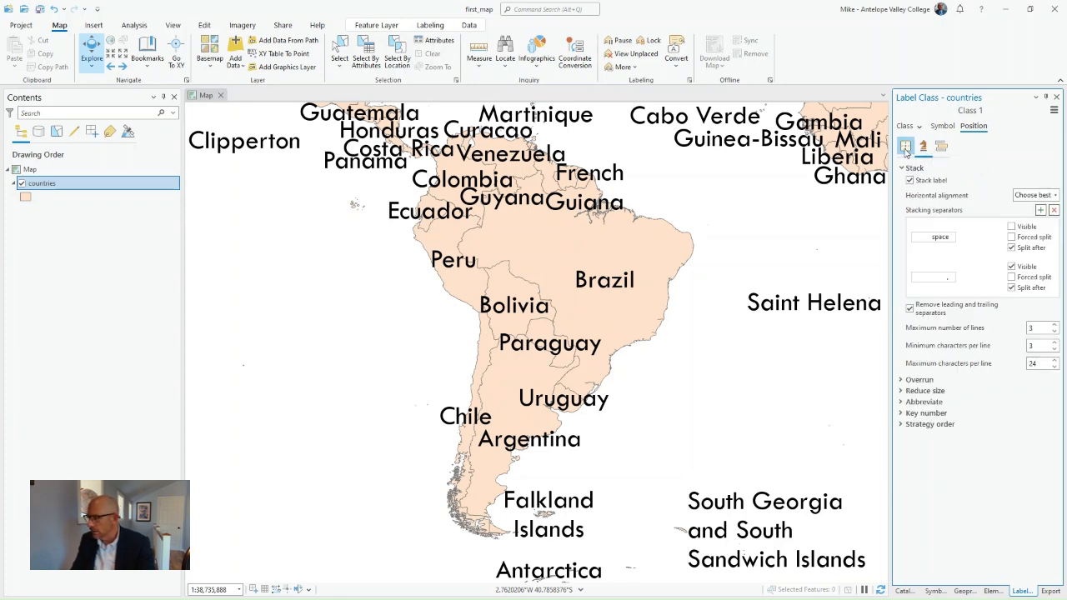
{"action": "left_click", "coordinate": [908, 149]}
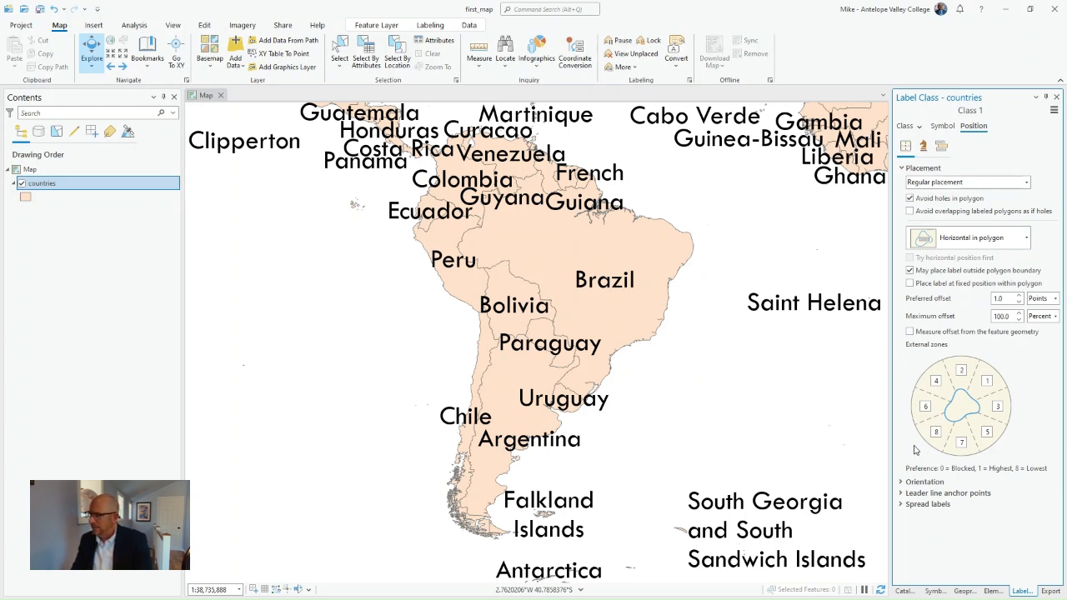
{"action": "left_click", "coordinate": [974, 182]}
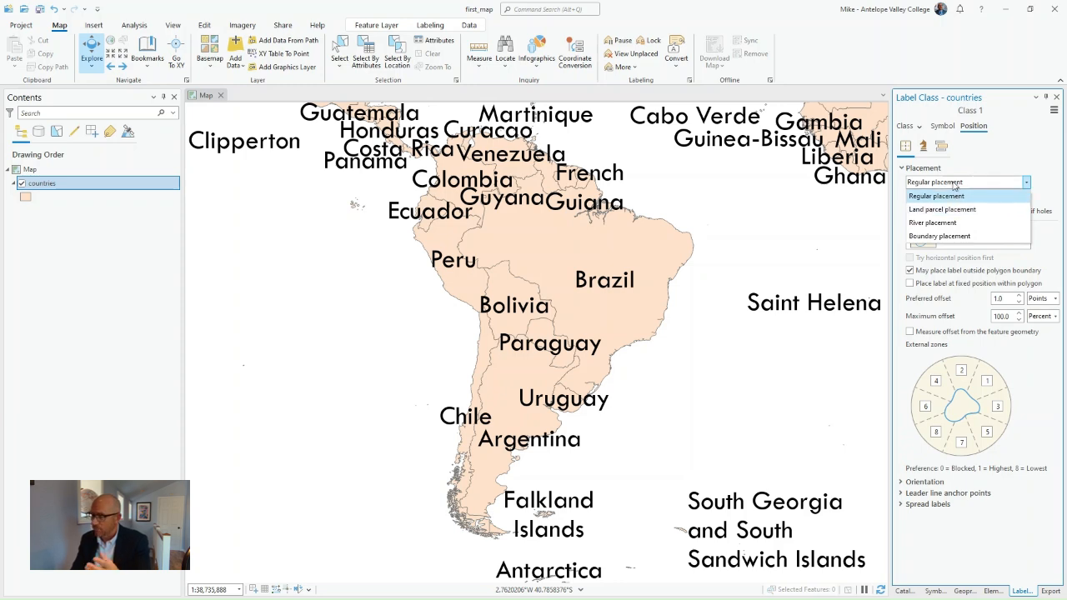
{"action": "left_click", "coordinate": [957, 210]}
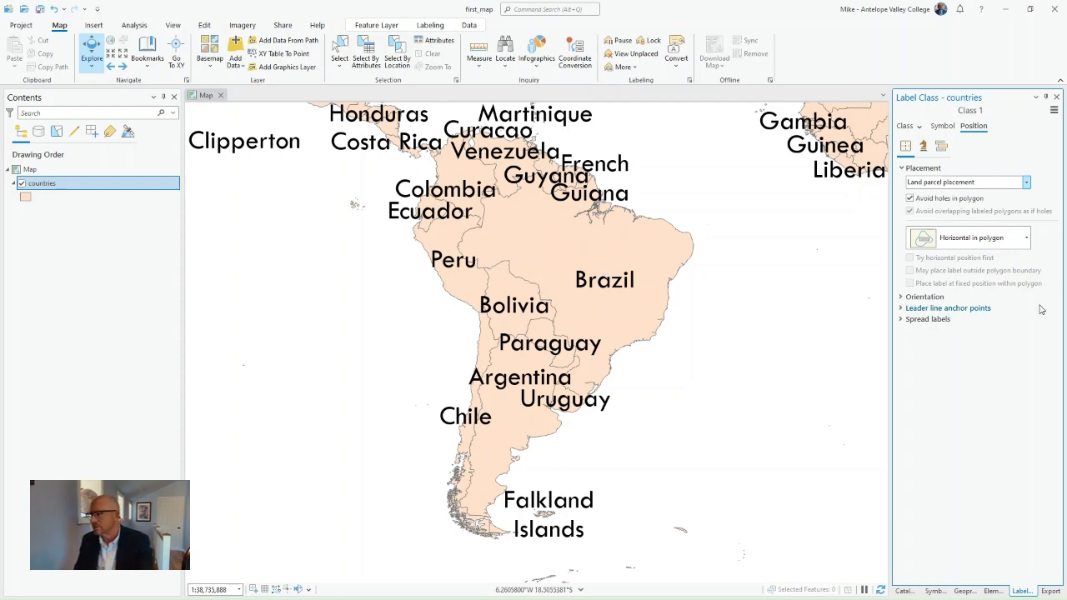
Set the country labels' text size to 18 pt, apply it, and save the project
{"action": "left_click", "coordinate": [945, 129]}
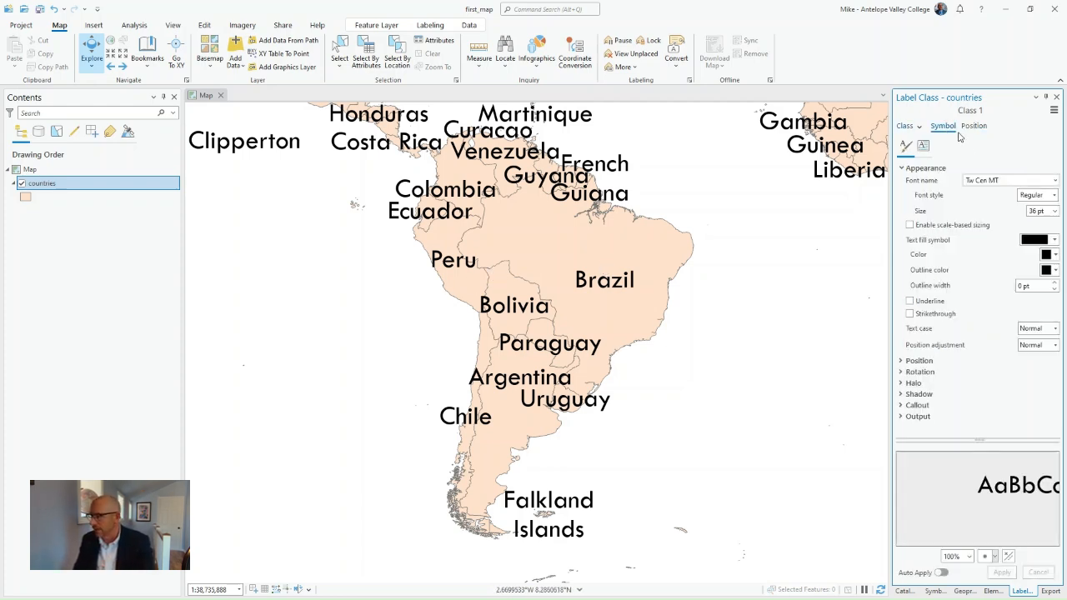
{"action": "left_click", "coordinate": [1054, 211]}
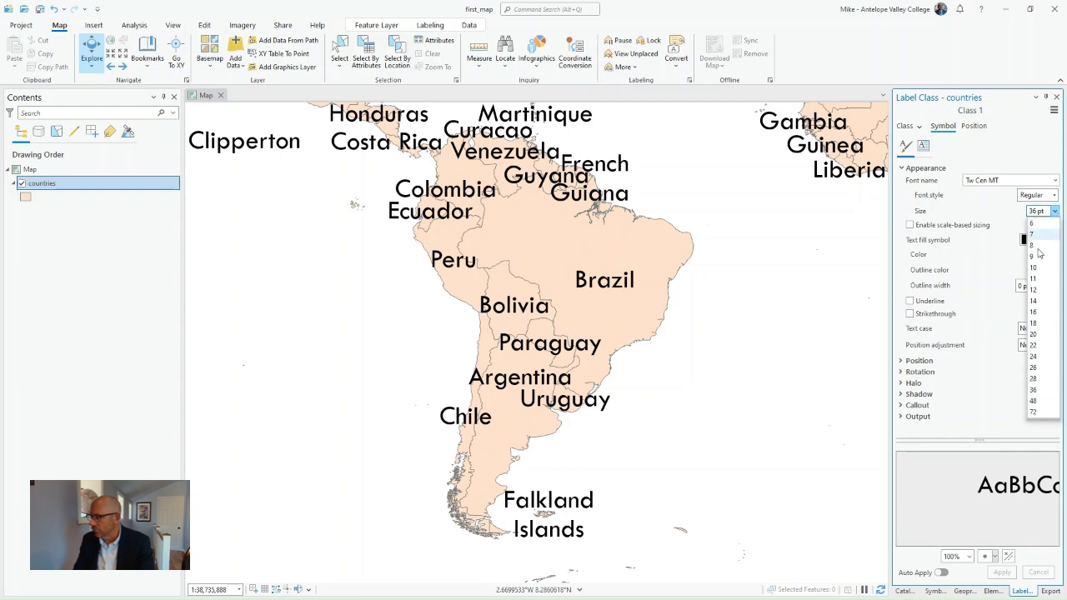
{"action": "left_click", "coordinate": [1035, 324]}
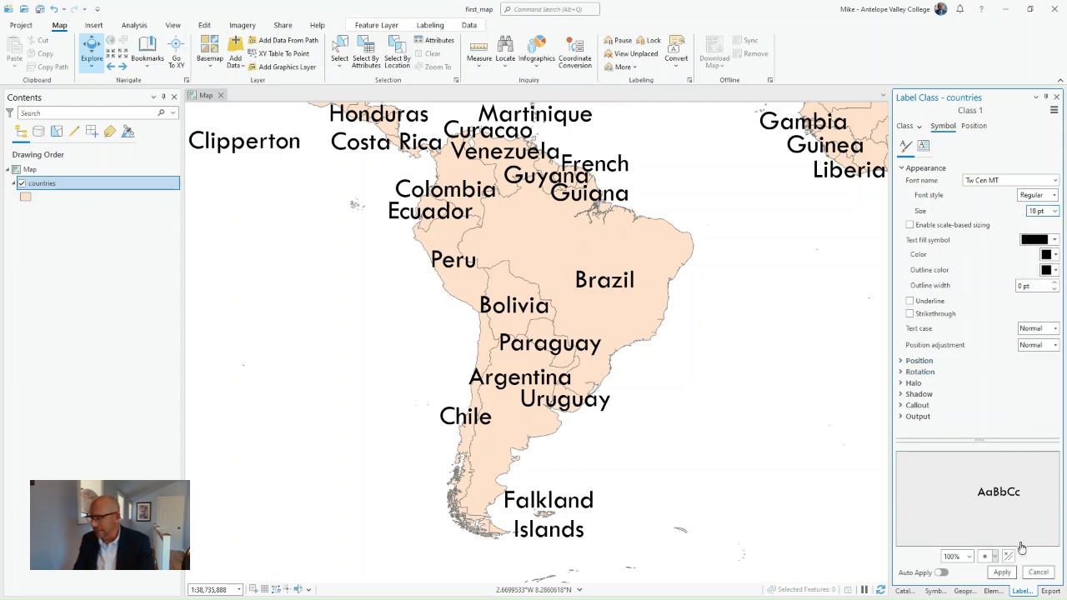
{"action": "left_click", "coordinate": [1002, 572]}
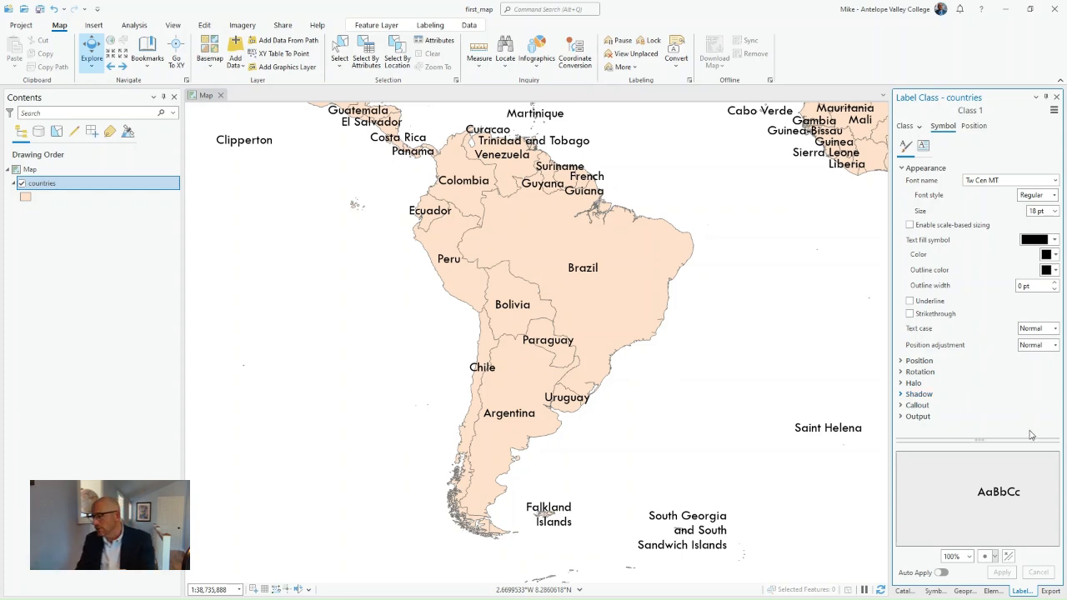
{"action": "left_click", "coordinate": [38, 8]}
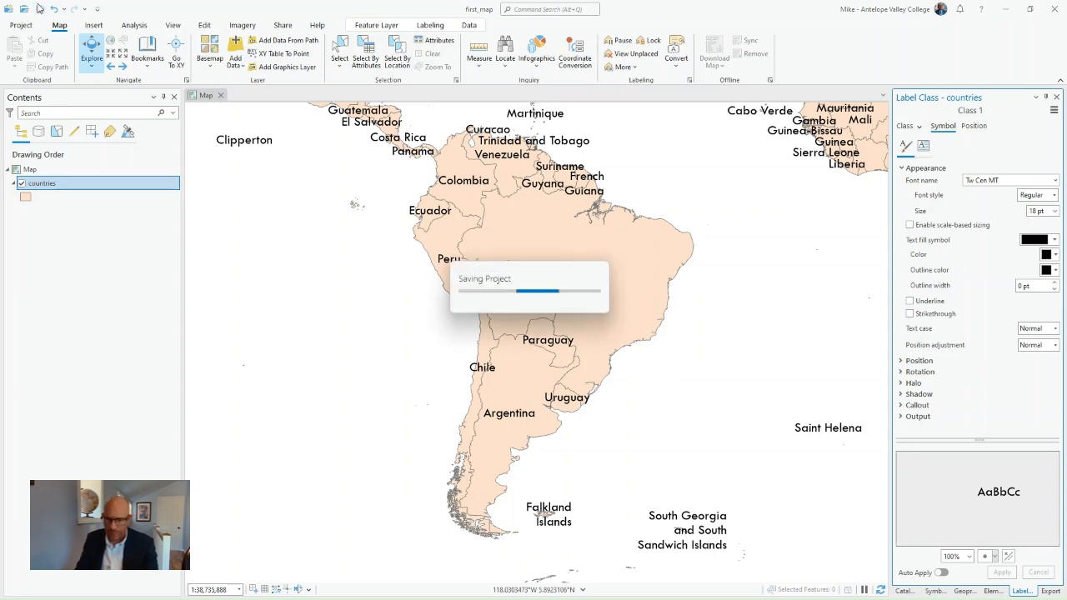